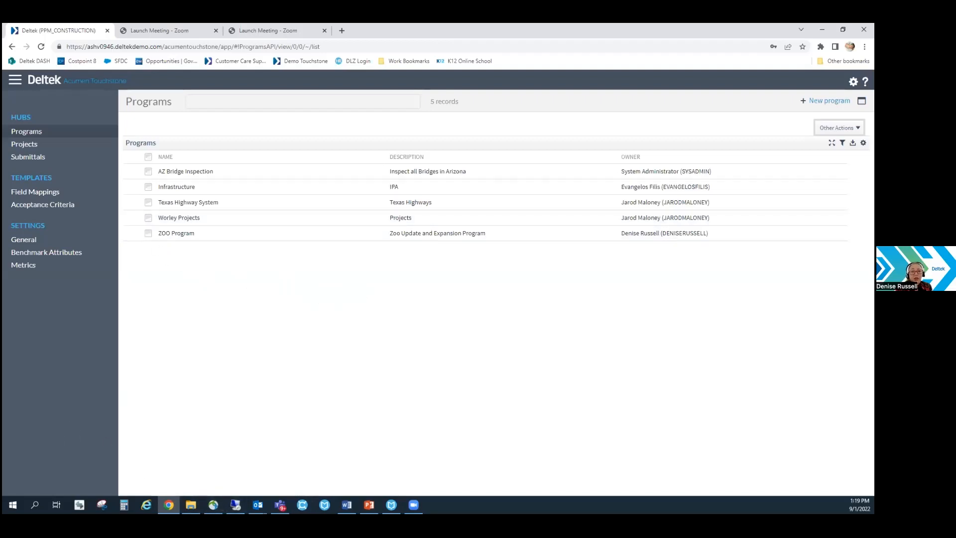
Open the ZOO Program and view the list of projects associated with it.
{"action": "key", "text": "alt+Tab"}
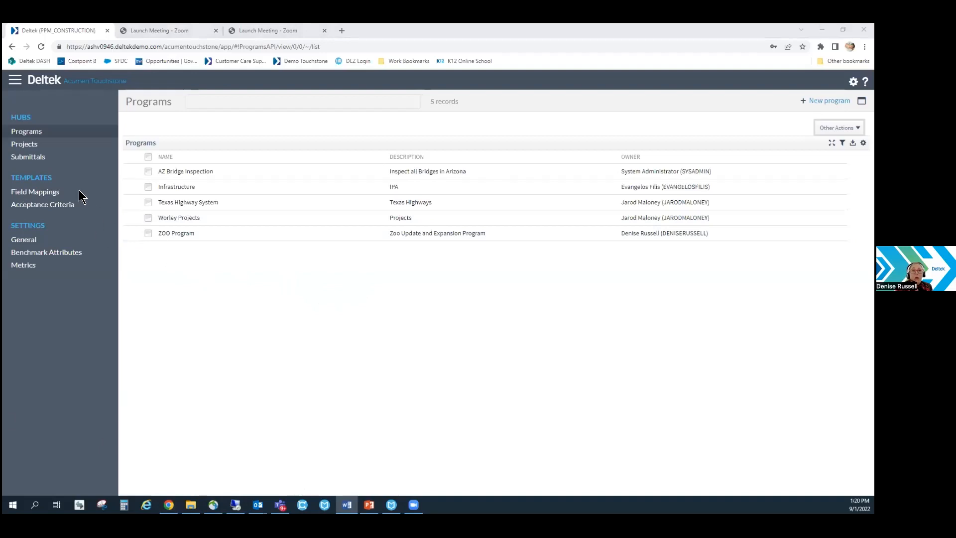
{"action": "left_click", "coordinate": [138, 234]}
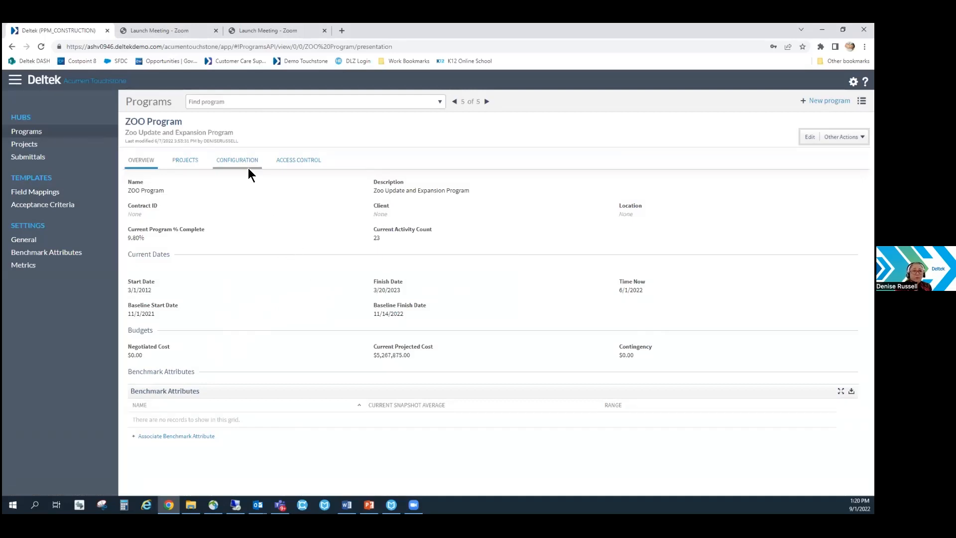
{"action": "left_click", "coordinate": [187, 160]}
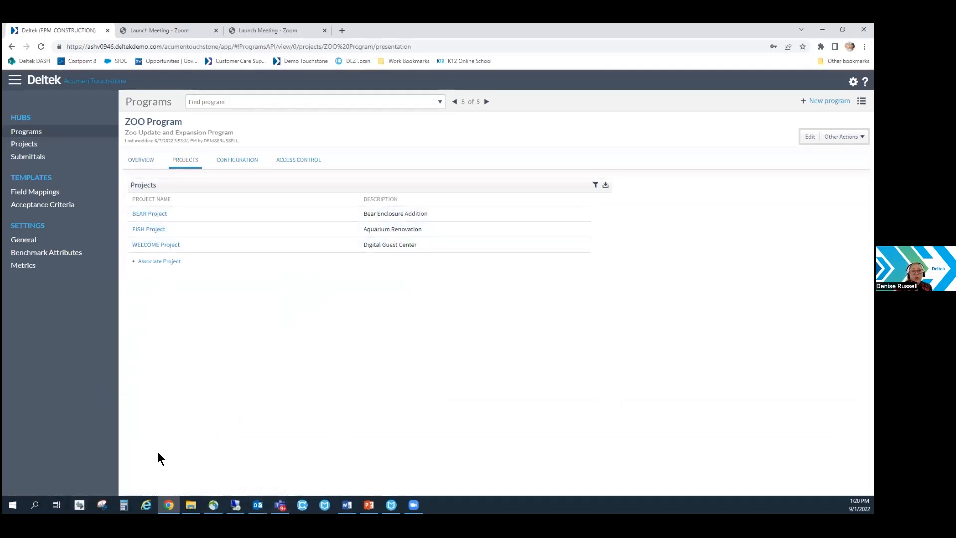
{"action": "key", "text": "alt+Tab"}
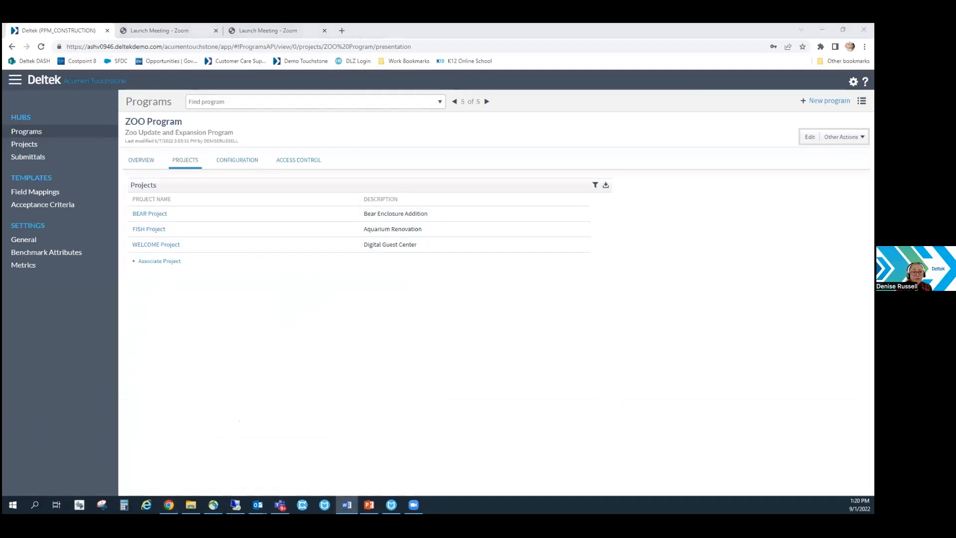
Open the FISH Project from the program's projects and review its configuration settings.
{"action": "left_click", "coordinate": [151, 230]}
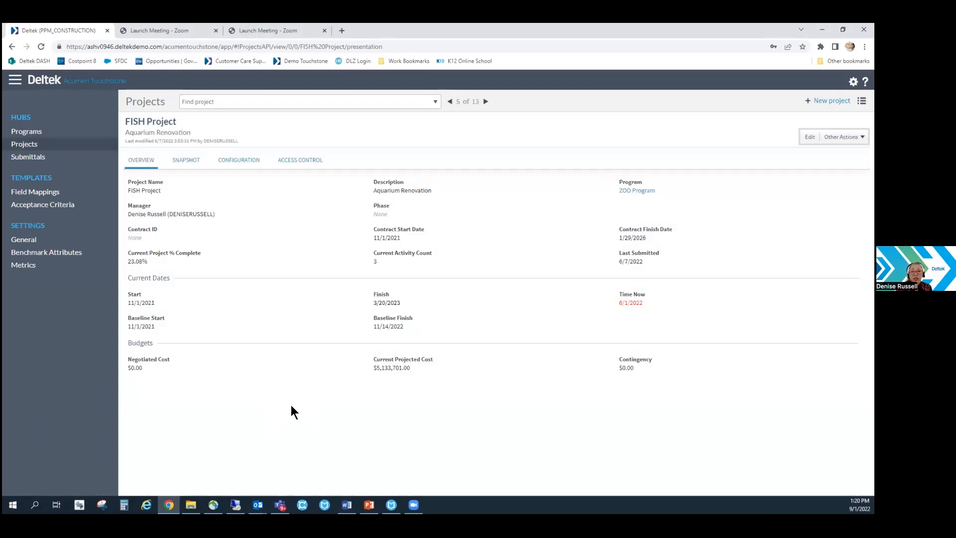
{"action": "left_click", "coordinate": [238, 163]}
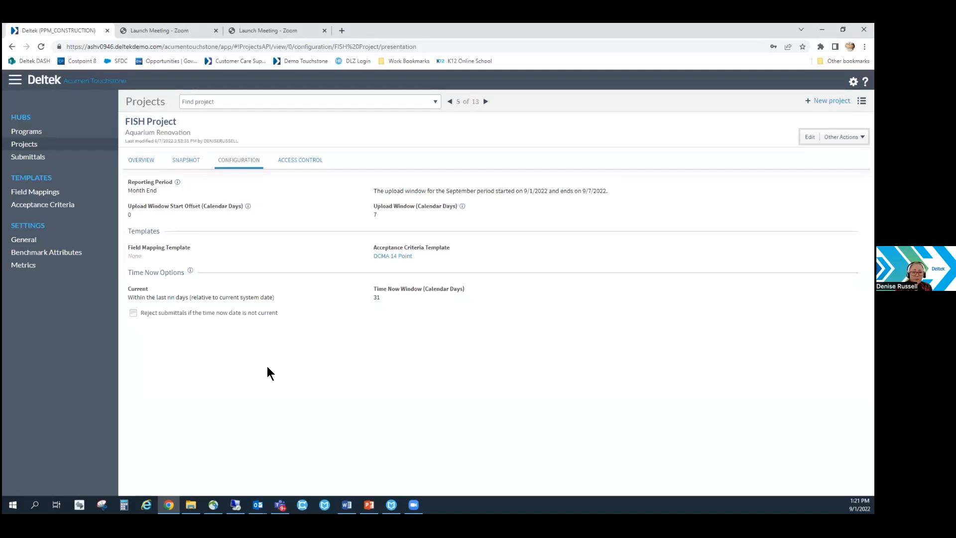
{"action": "key", "text": "alt+Tab"}
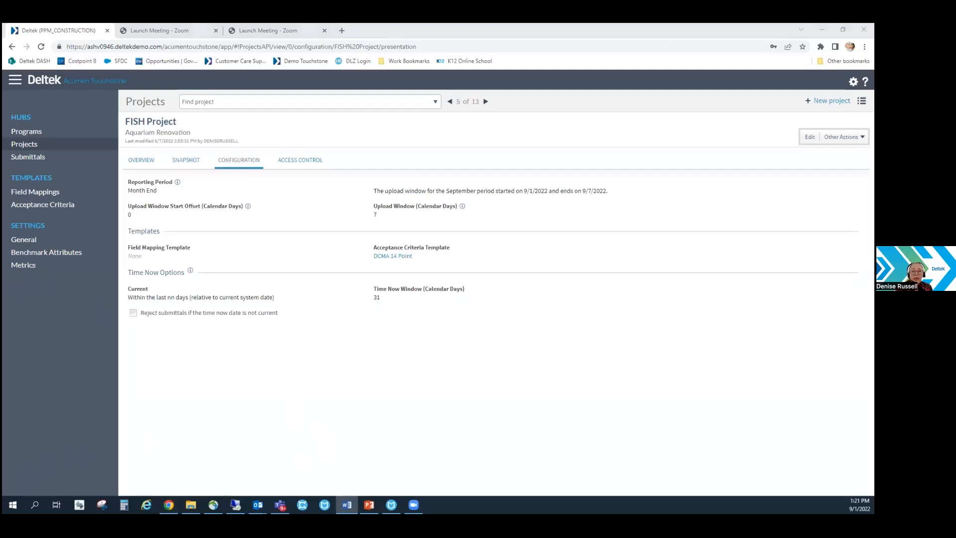
Open the DCMA 14 Point acceptance criteria template and enable automatic rejection for the 12. Critical Path Test metric.
{"action": "mouse_move", "coordinate": [403, 263]}
{"action": "left_click", "coordinate": [396, 261]}
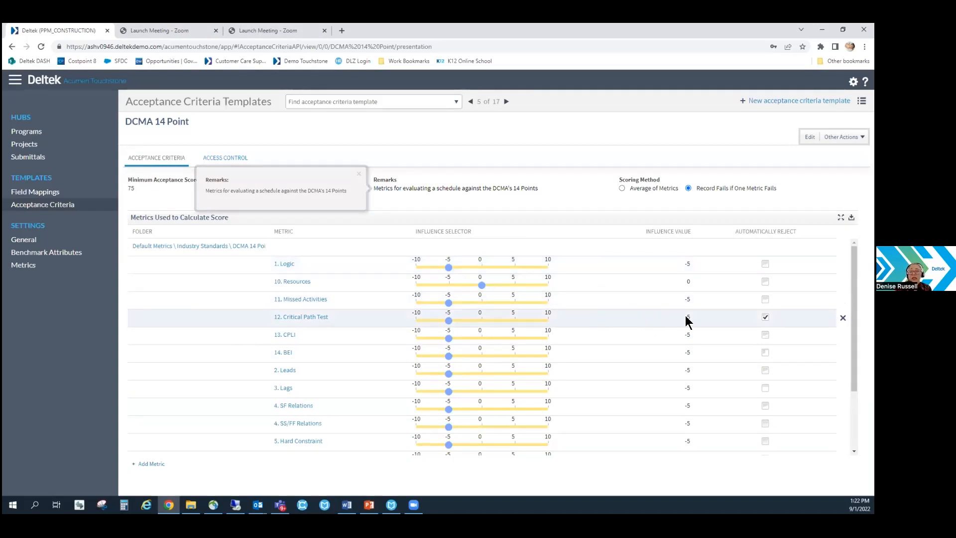
{"action": "left_click", "coordinate": [765, 318]}
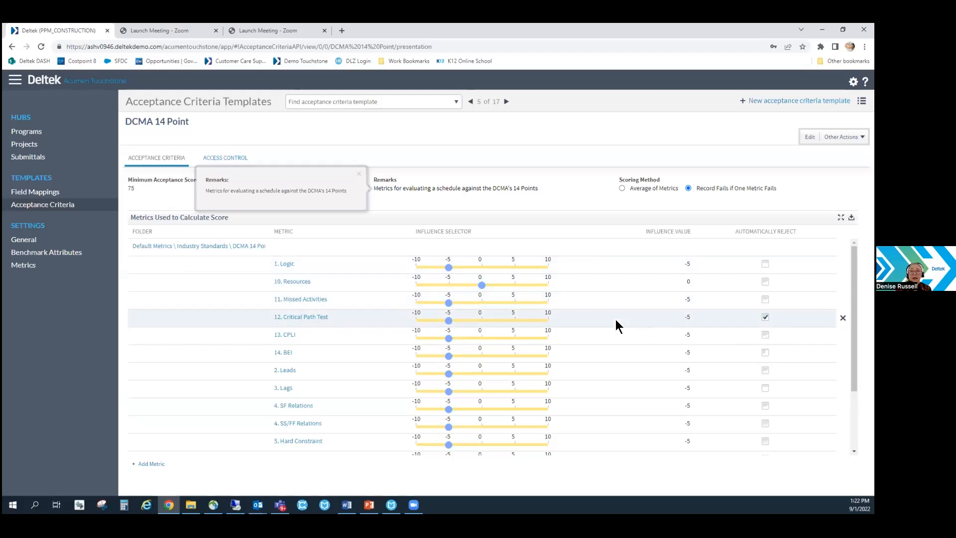
{"action": "left_click", "coordinate": [766, 318]}
{"action": "left_click", "coordinate": [766, 317]}
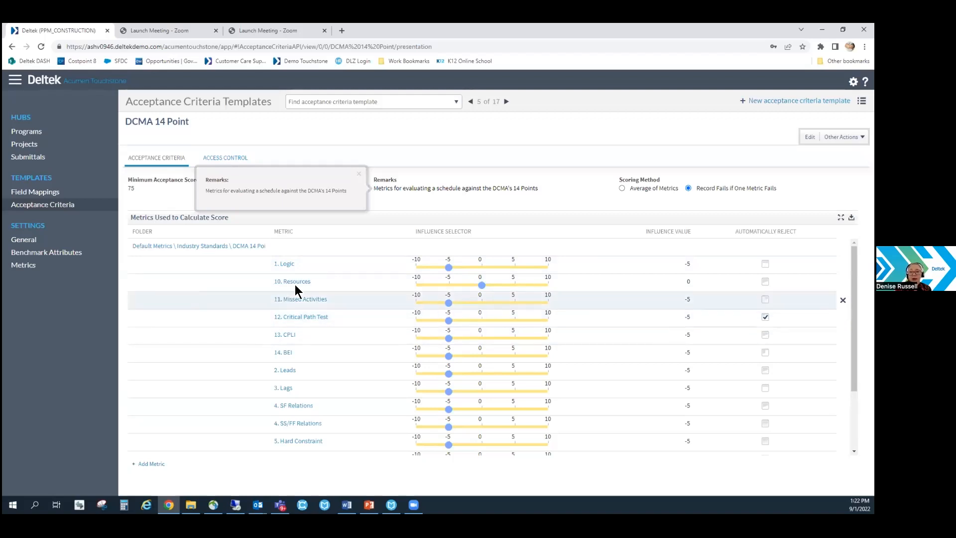
Return to the FISH Project and view its project snapshots.
{"action": "left_click", "coordinate": [13, 46]}
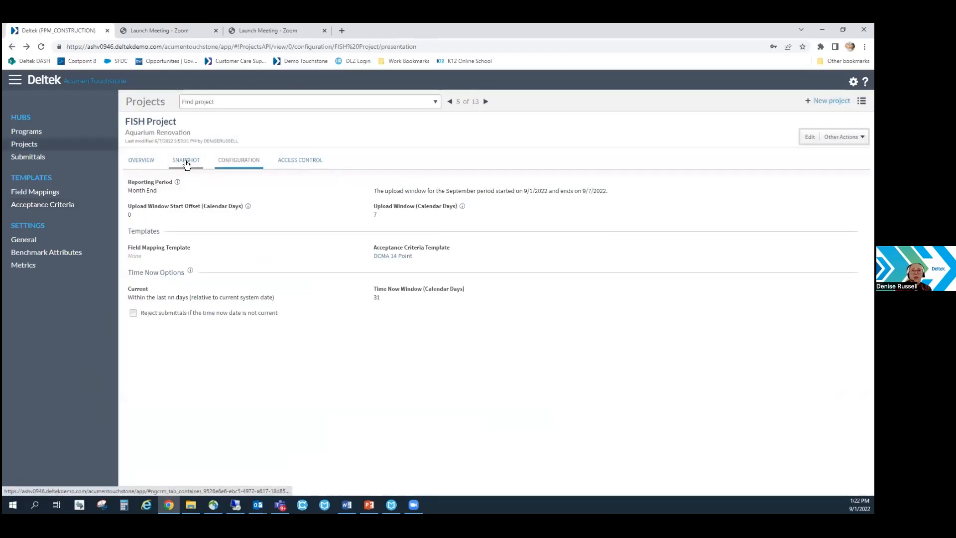
{"action": "left_click", "coordinate": [186, 161]}
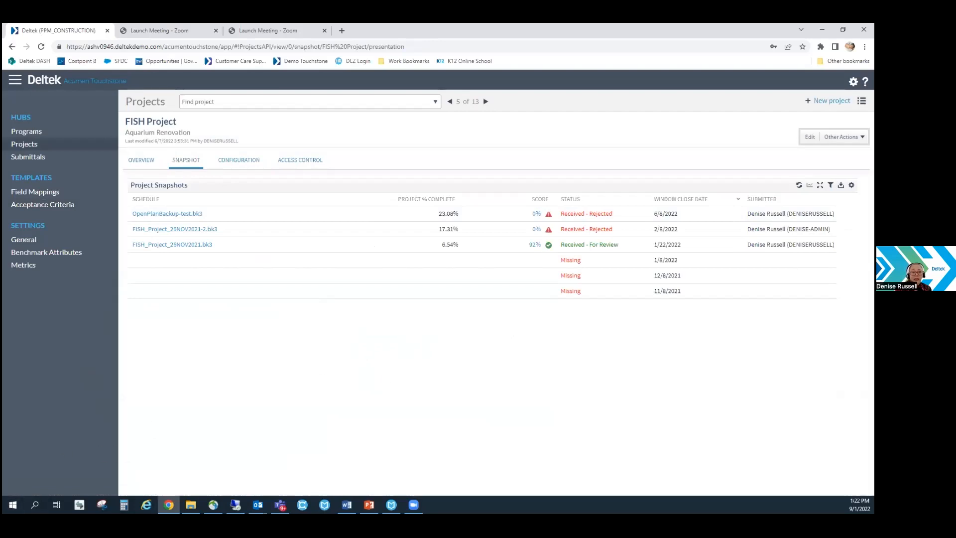
{"action": "key", "text": "alt+Tab"}
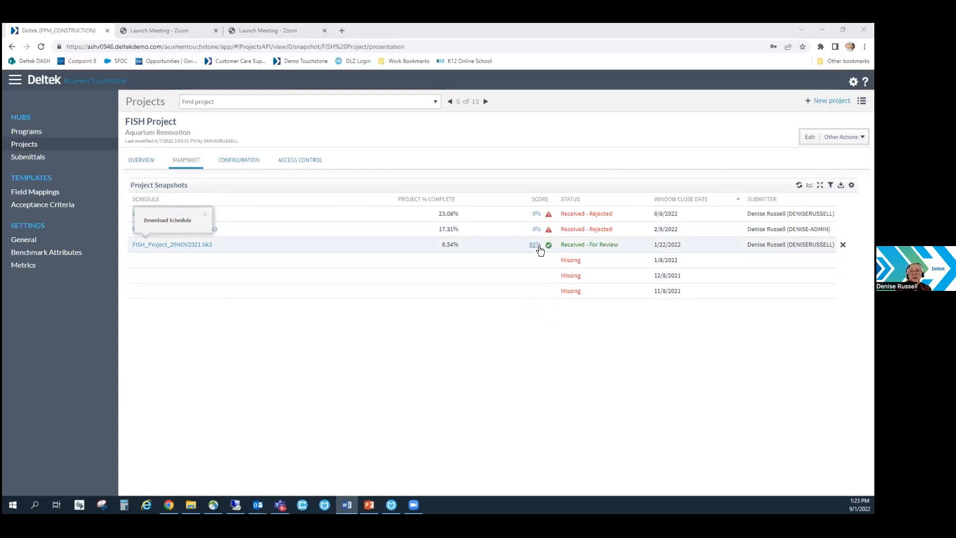
Download the scoring report for the FISH_Project_26NOV2021.bk3 snapshot and open it in Excel.
{"action": "mouse_move", "coordinate": [534, 245]}
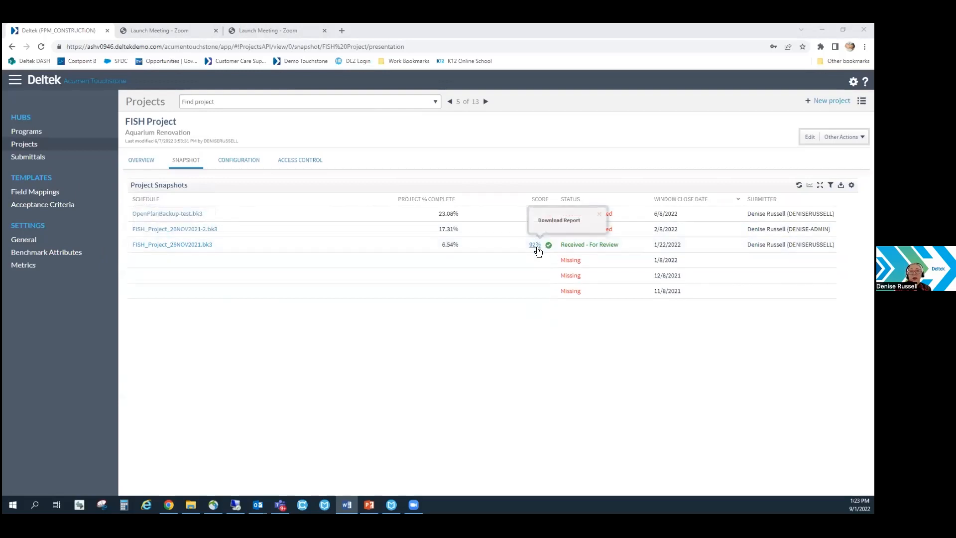
{"action": "left_click", "coordinate": [535, 245]}
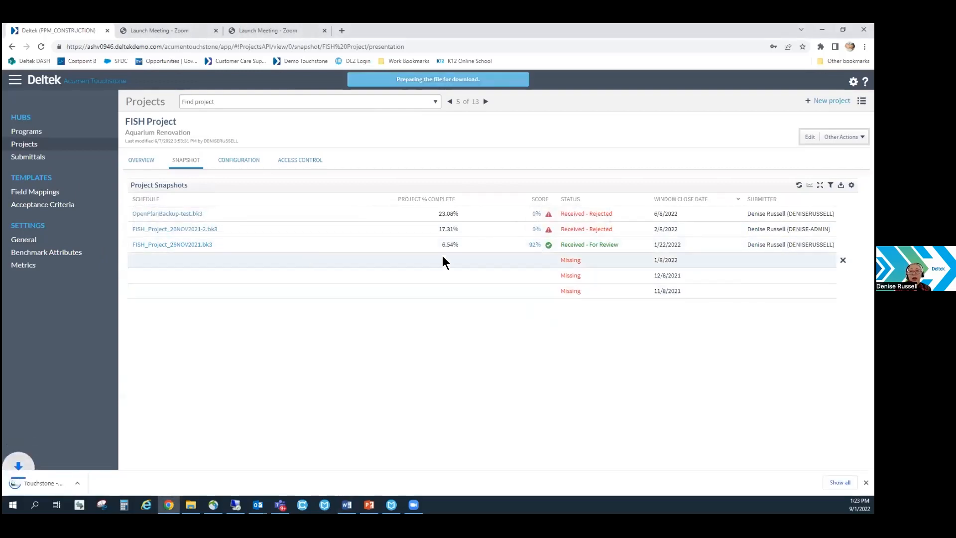
{"action": "left_click", "coordinate": [28, 480]}
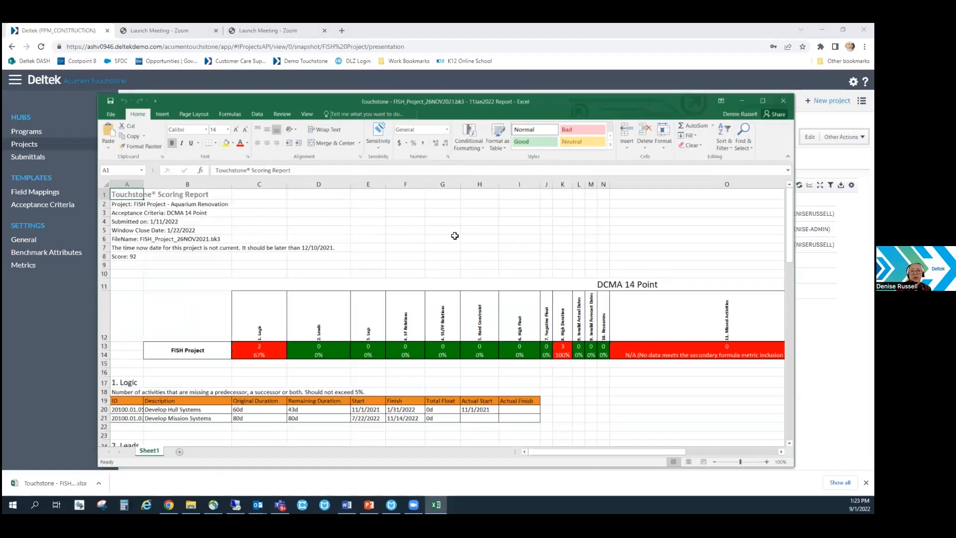
Examine the FISH Project scoring report's DCMA 14 Point results and per-metric activity lists, and close the report.
{"action": "left_click", "coordinate": [455, 236]}
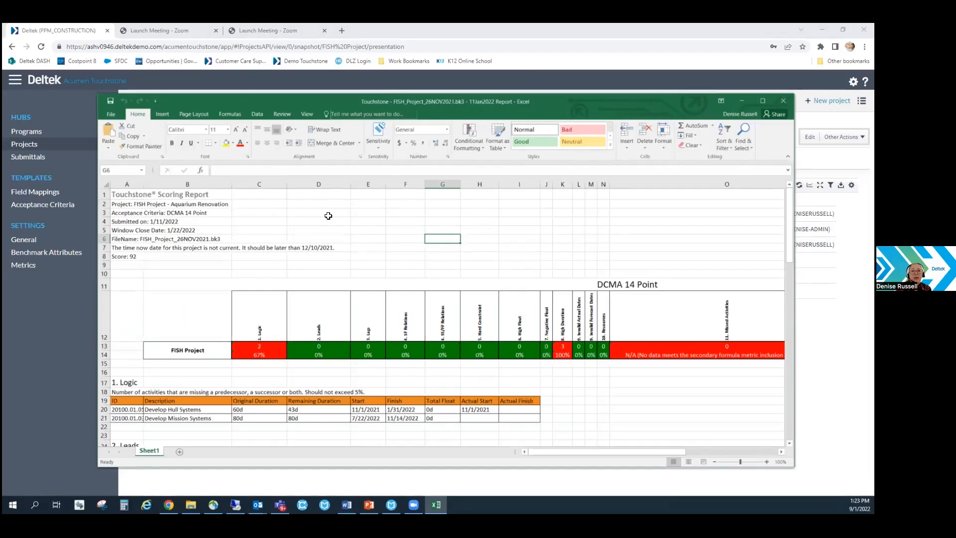
{"action": "scroll", "coordinate": [386, 255], "scroll_direction": "down", "scroll_amount": 6}
{"action": "scroll", "coordinate": [387, 258], "scroll_direction": "down", "scroll_amount": 14}
{"action": "scroll", "coordinate": [402, 323], "scroll_direction": "up", "scroll_amount": 13}
{"action": "scroll", "coordinate": [402, 324], "scroll_direction": "up", "scroll_amount": 7}
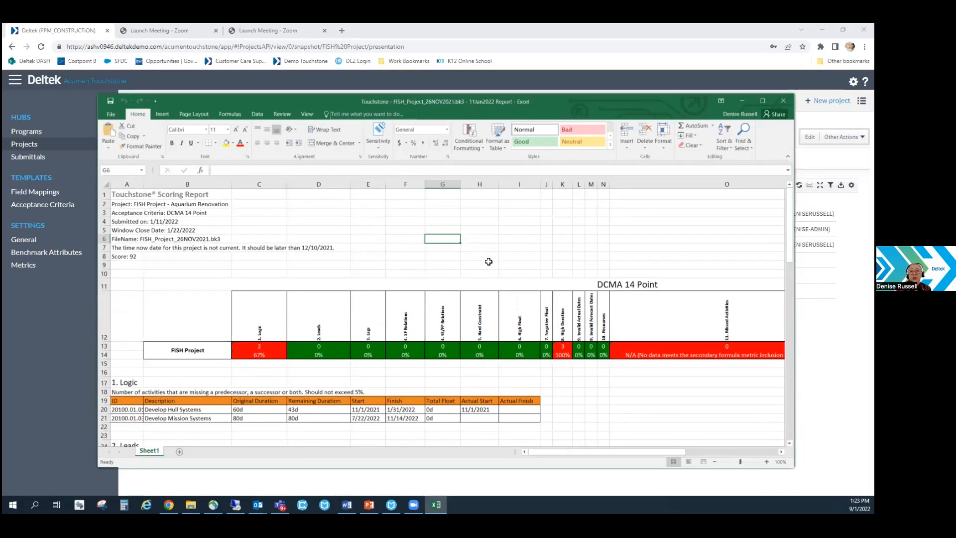
{"action": "scroll", "coordinate": [473, 260], "scroll_direction": "down", "scroll_amount": 5}
{"action": "scroll", "coordinate": [448, 259], "scroll_direction": "up", "scroll_amount": 3}
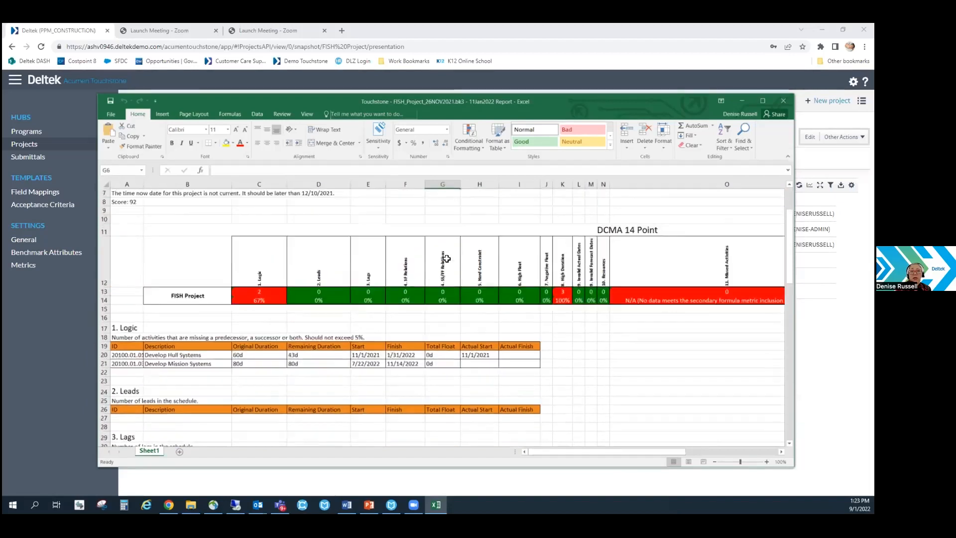
{"action": "scroll", "coordinate": [446, 258], "scroll_direction": "up", "scroll_amount": 2}
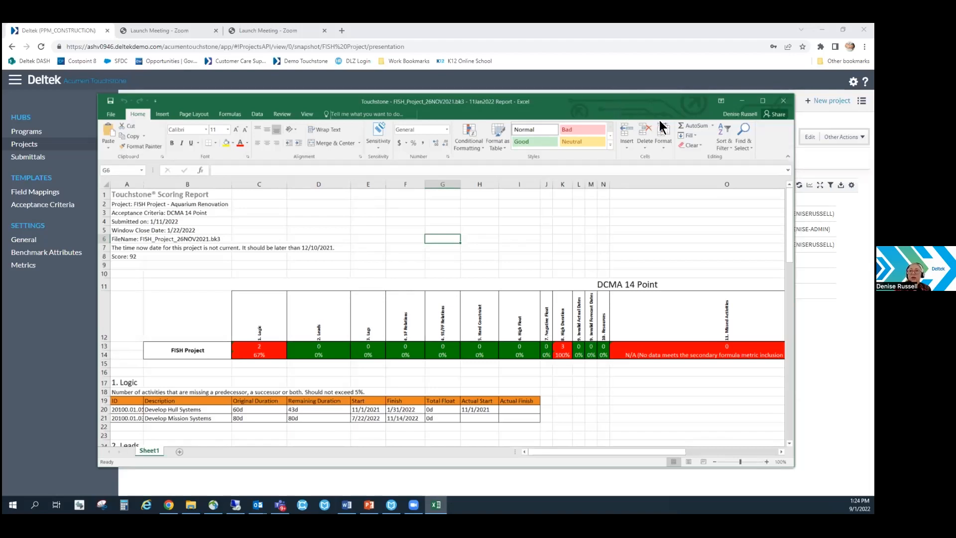
{"action": "left_click_drag", "start_coordinate": [663, 94], "coordinate": [662, 79]}
{"action": "left_click", "coordinate": [784, 85]}
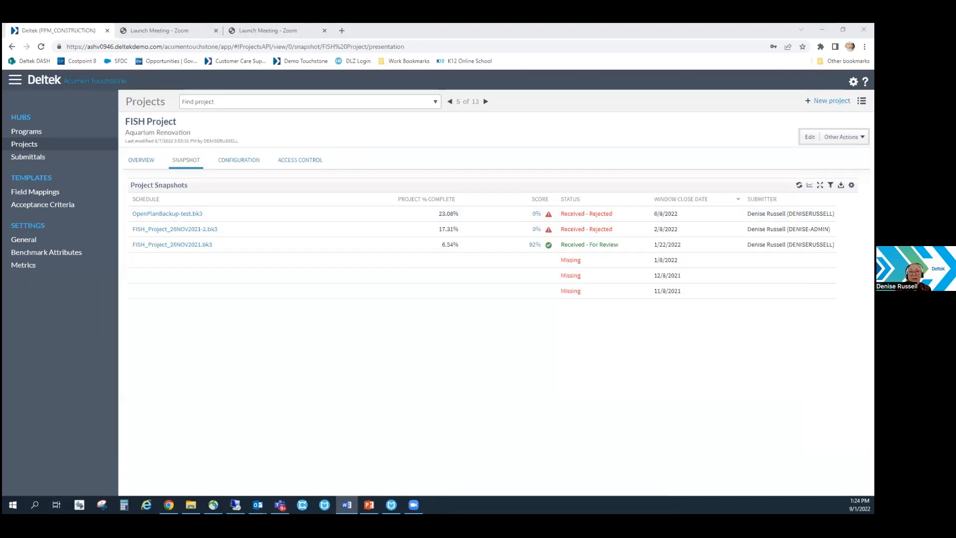
Switch to Open Plan Professional and open the ZOO - Zoo Program IMS project in exclusive mode with all its external subprojects.
{"action": "left_click", "coordinate": [185, 213]}
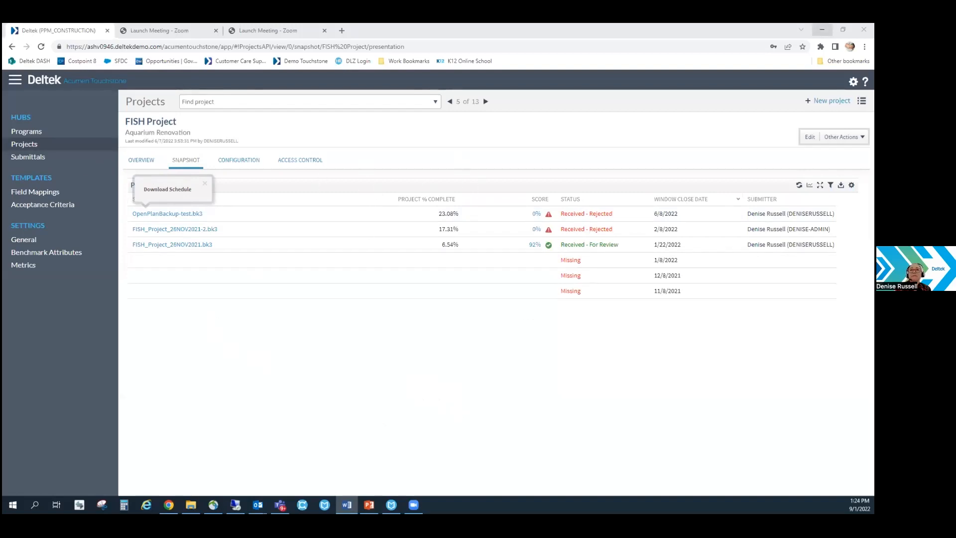
{"action": "left_click", "coordinate": [822, 30]}
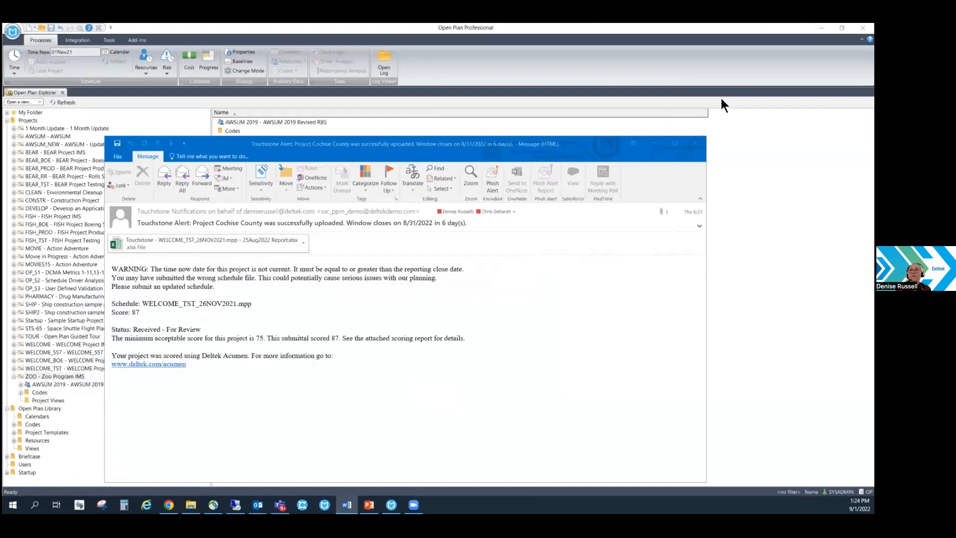
{"action": "left_click", "coordinate": [658, 144]}
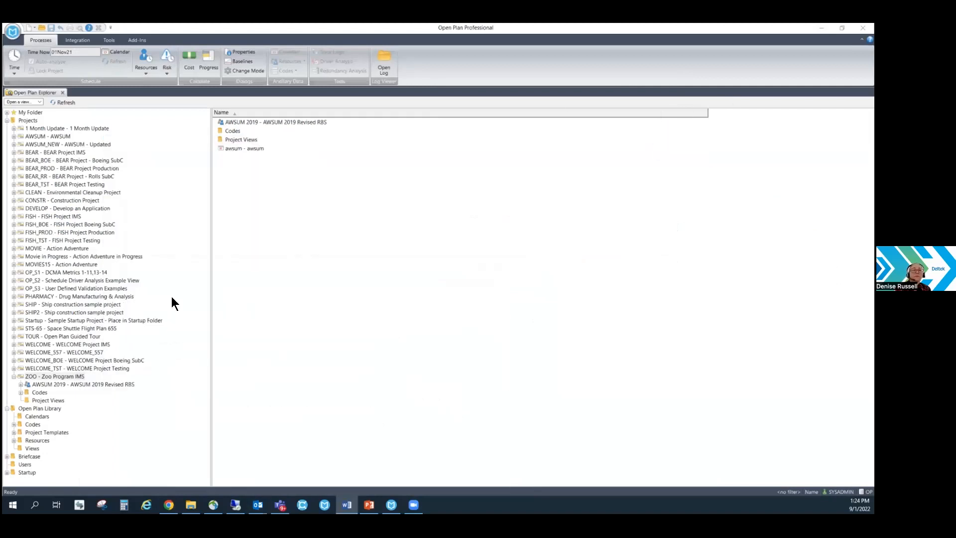
{"action": "right_click", "coordinate": [44, 378]}
{"action": "mouse_move", "coordinate": [116, 232]}
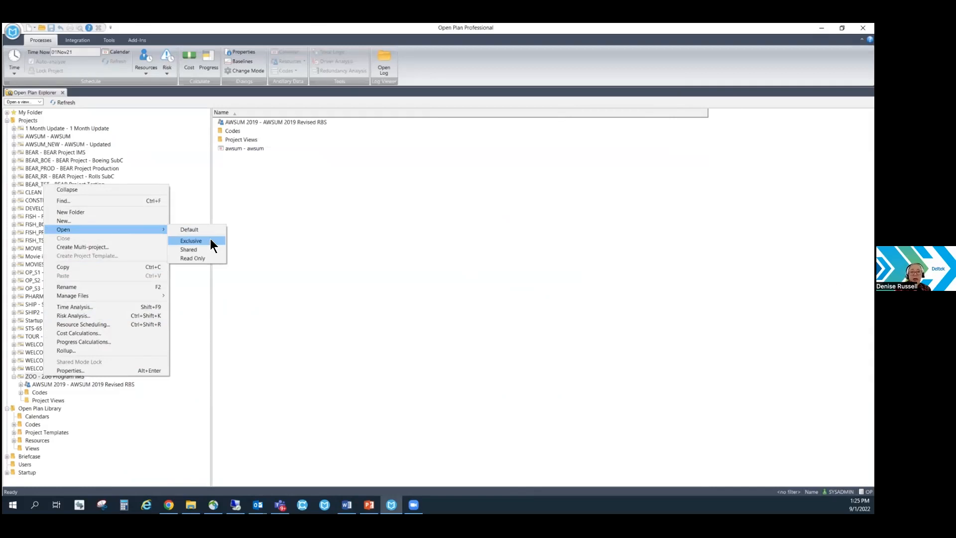
{"action": "left_click", "coordinate": [211, 240]}
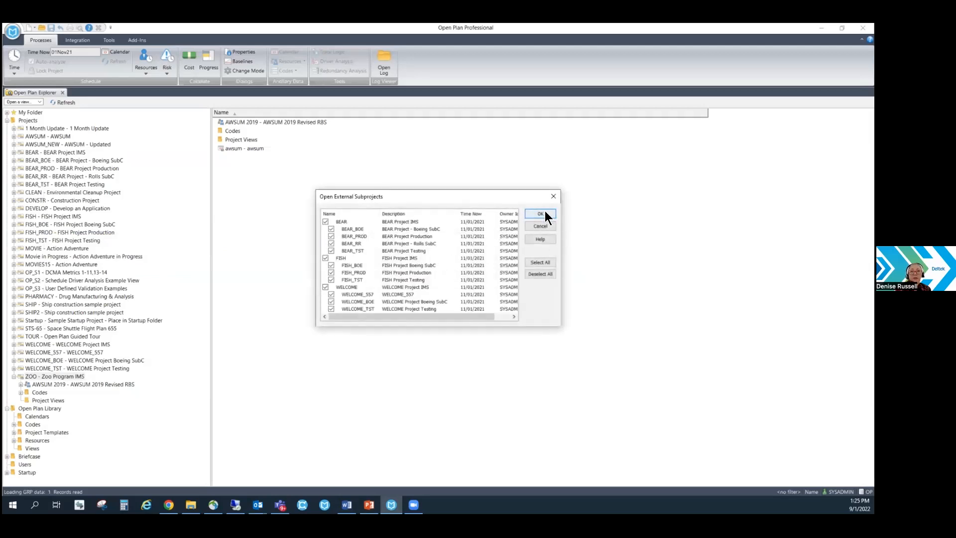
{"action": "left_click", "coordinate": [542, 213]}
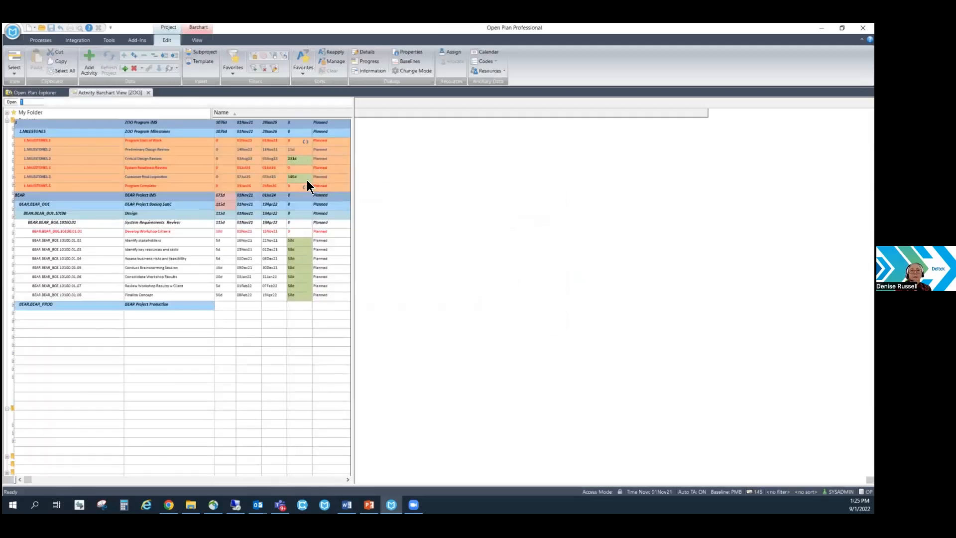
Widen the activity table area of the ZOO barchart view and set the project's Time Now date to 29Nov21.
{"action": "left_click_drag", "start_coordinate": [353, 206], "coordinate": [438, 206]}
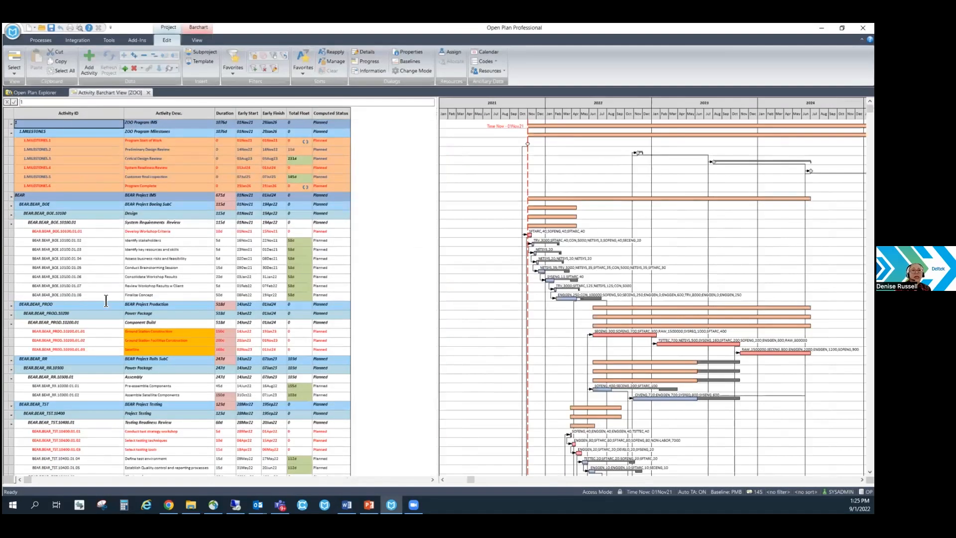
{"action": "left_click", "coordinate": [103, 269]}
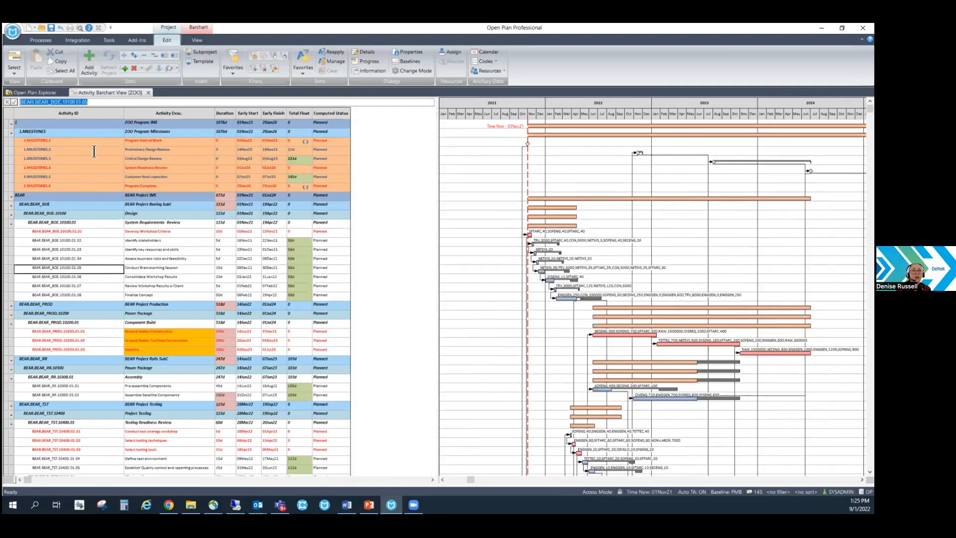
{"action": "left_click", "coordinate": [42, 41]}
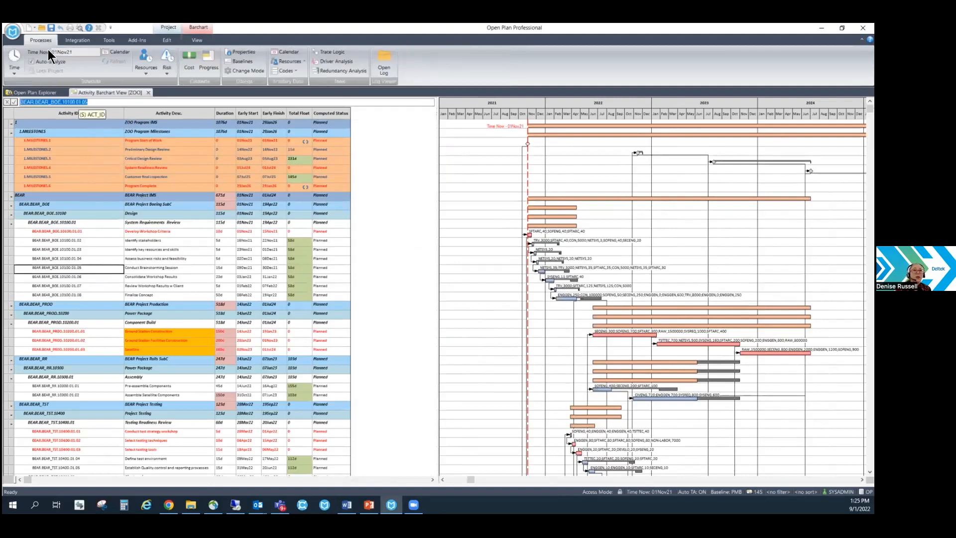
{"action": "left_click", "coordinate": [81, 52]}
{"action": "left_click", "coordinate": [110, 53]}
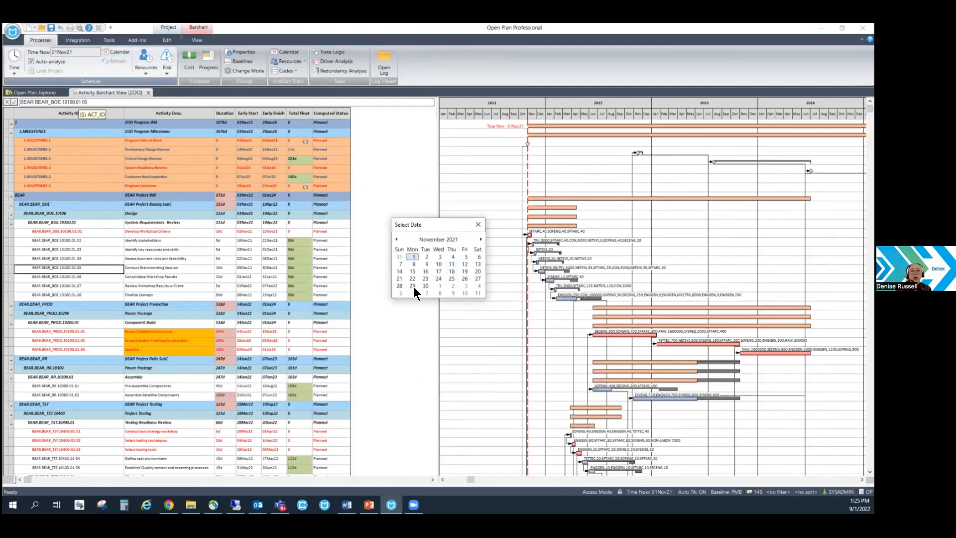
{"action": "left_click", "coordinate": [411, 285]}
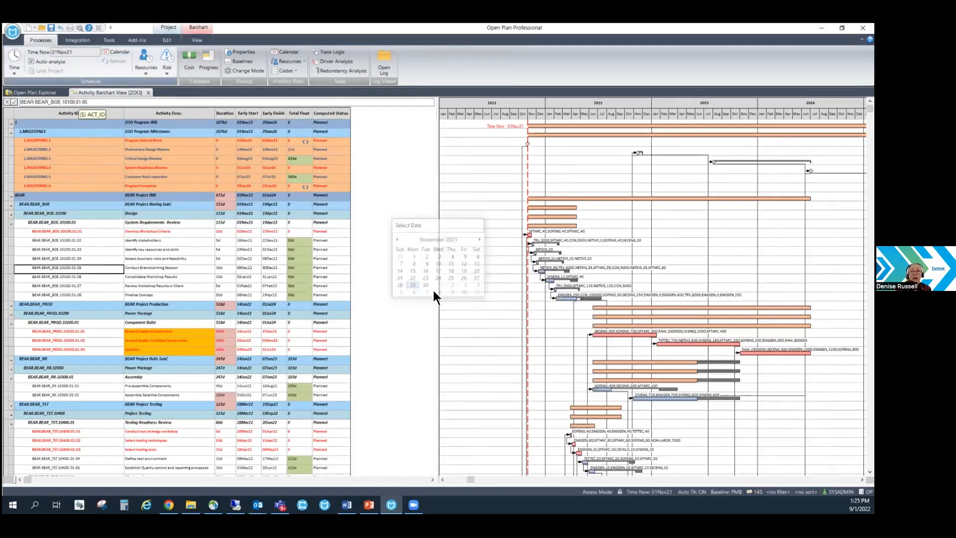
{"action": "left_click", "coordinate": [194, 254]}
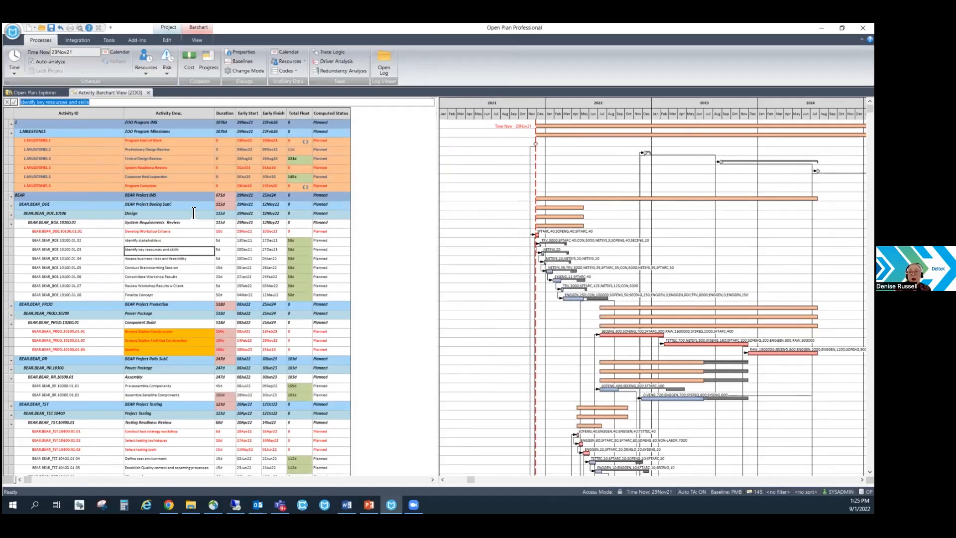
Save and close all open ZOO project files, discarding the changes to the Activity Barchart View.
{"action": "left_click", "coordinate": [101, 239]}
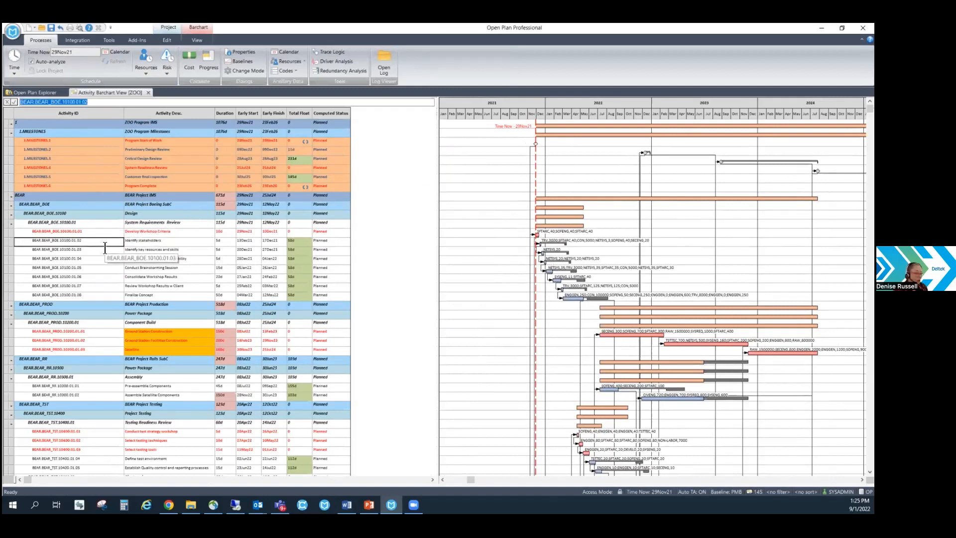
{"action": "double_click", "coordinate": [105, 248]}
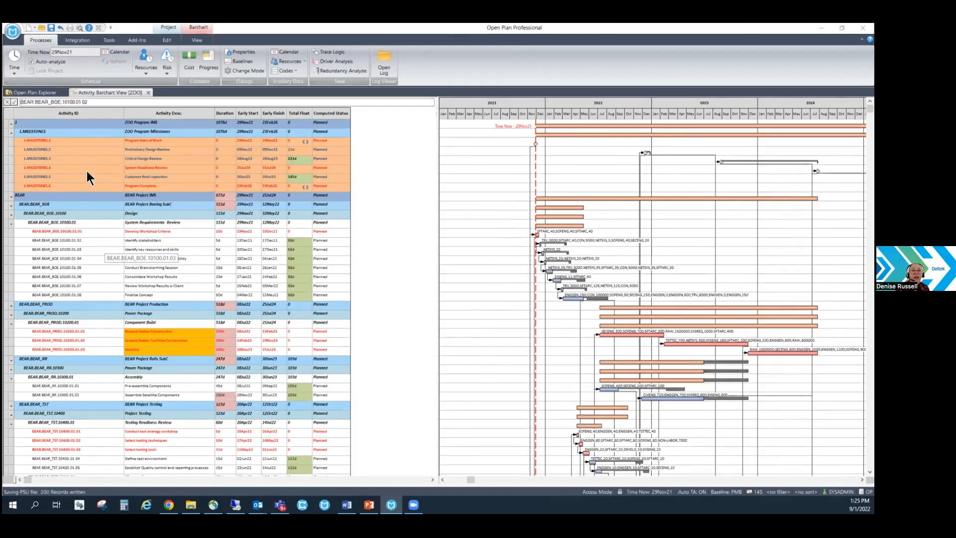
{"action": "left_click", "coordinate": [13, 32]}
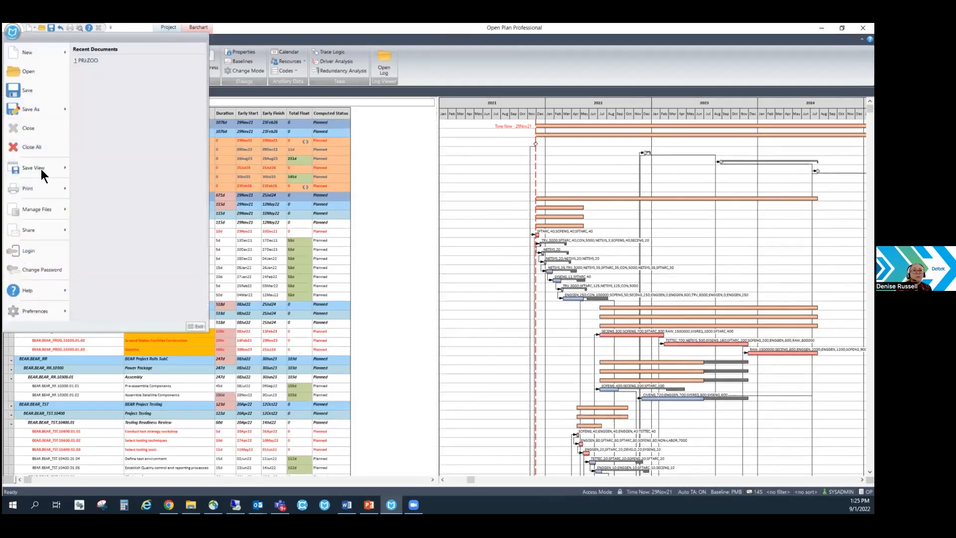
{"action": "left_click", "coordinate": [39, 148]}
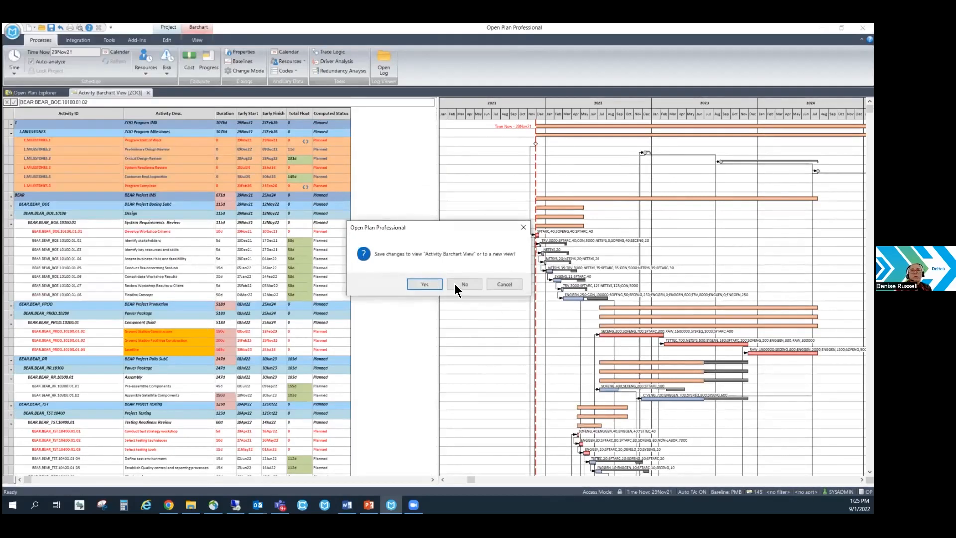
{"action": "left_click", "coordinate": [471, 285]}
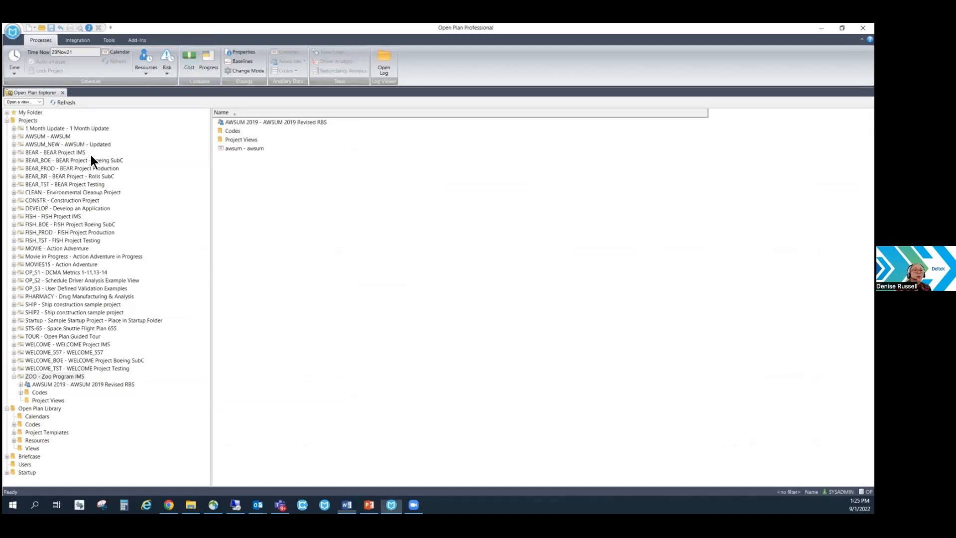
Try to restore the BEAR_Project_26NOV2021.bk3 backup, keeping the skip options for structure differences and the existing BEAR_BOE project.
{"action": "left_click", "coordinate": [13, 31]}
{"action": "mouse_move", "coordinate": [67, 209]}
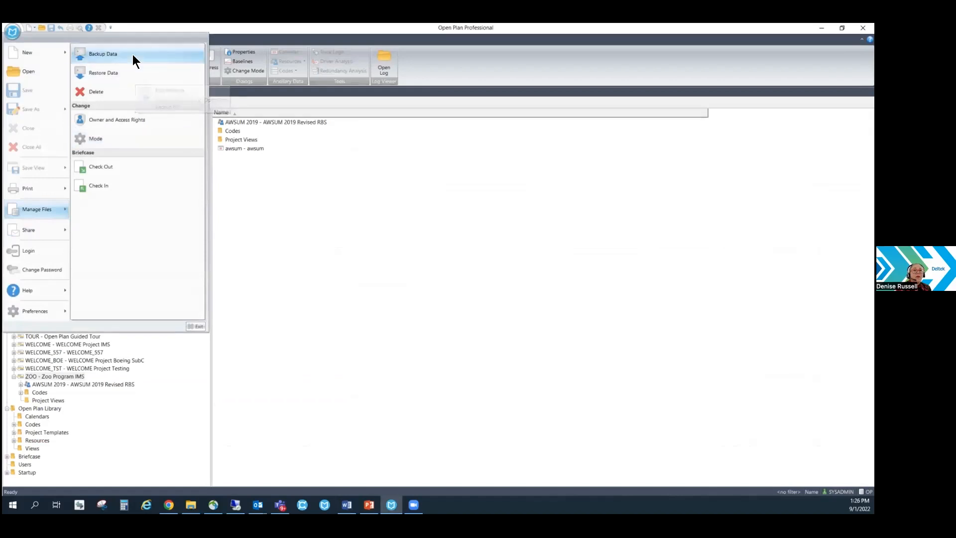
{"action": "left_click", "coordinate": [400, 265]}
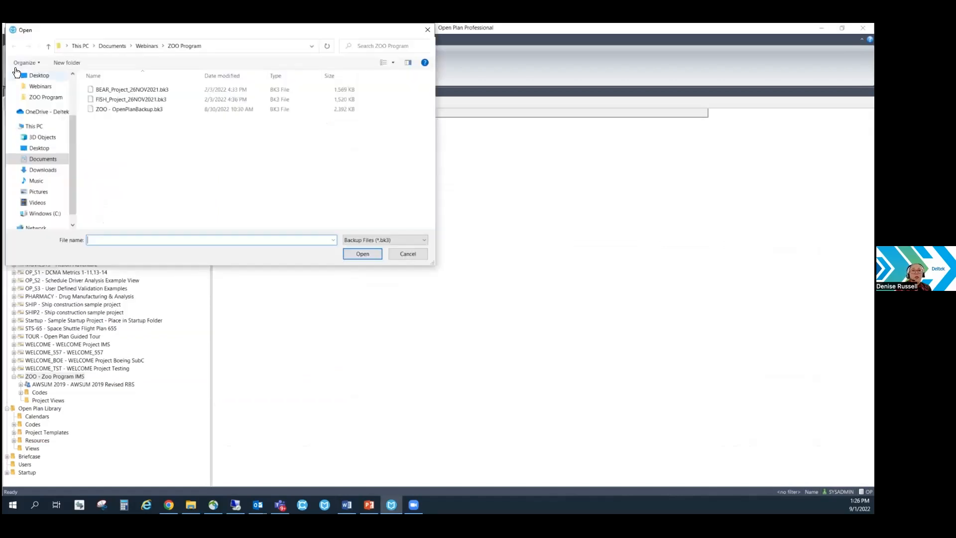
{"action": "left_click", "coordinate": [134, 90]}
{"action": "left_click", "coordinate": [363, 253]}
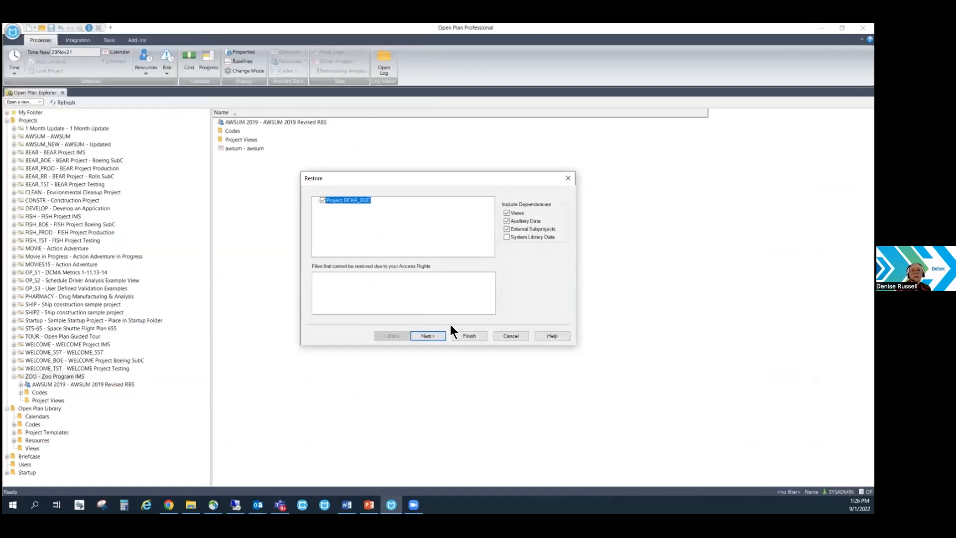
{"action": "left_click", "coordinate": [461, 336]}
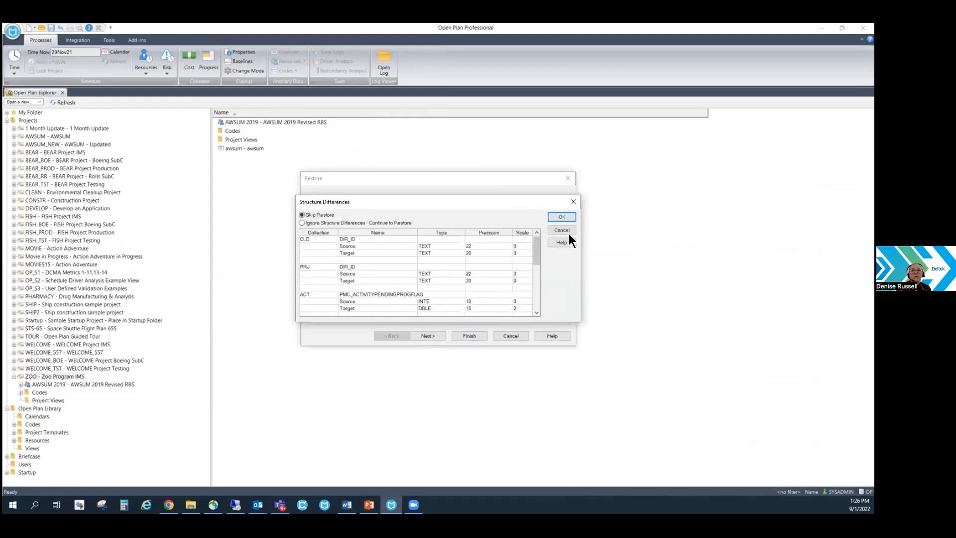
{"action": "left_click", "coordinate": [563, 217]}
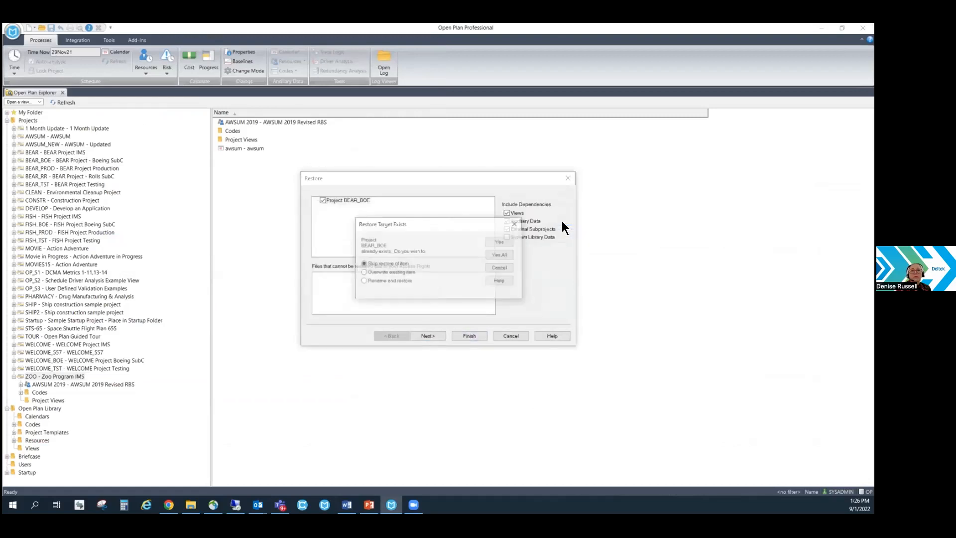
{"action": "left_click", "coordinate": [502, 242]}
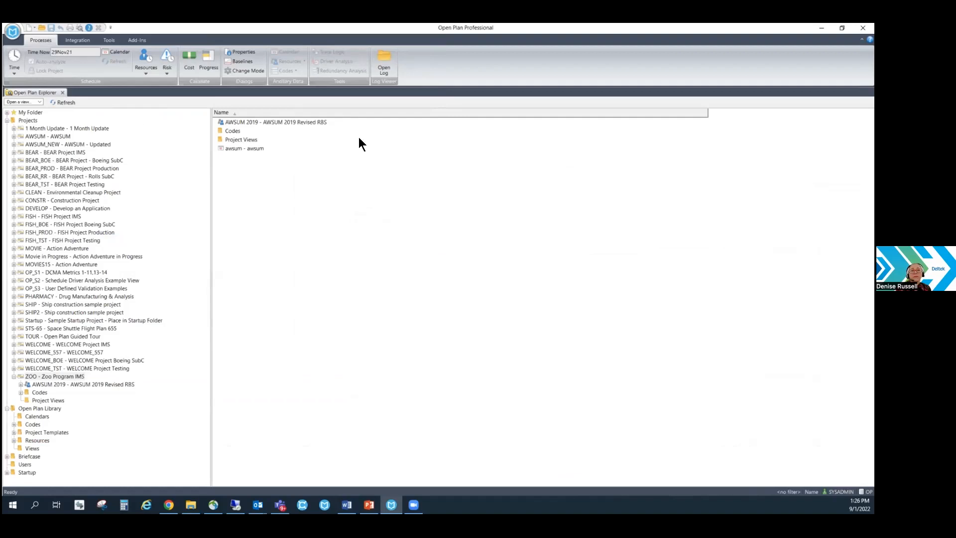
{"action": "left_click", "coordinate": [14, 32]}
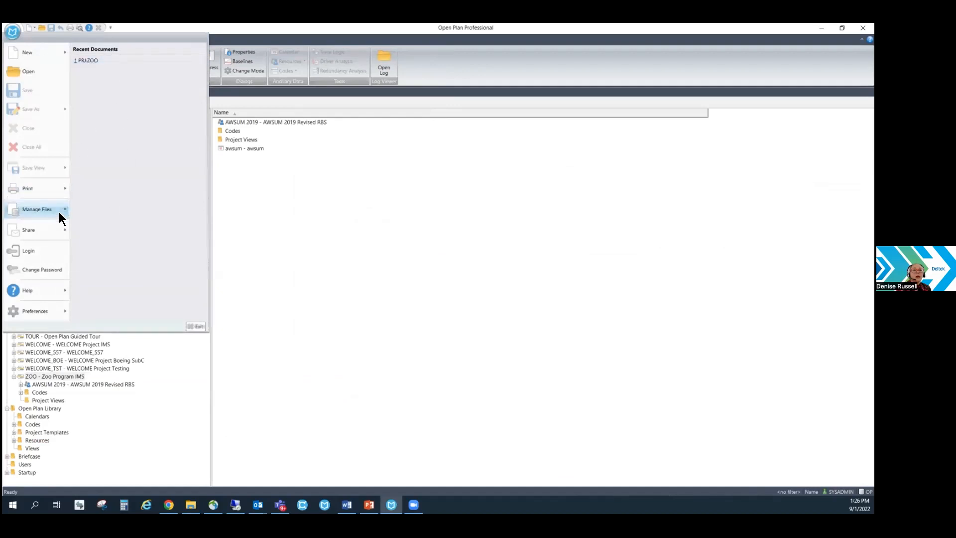
{"action": "mouse_move", "coordinate": [45, 206]}
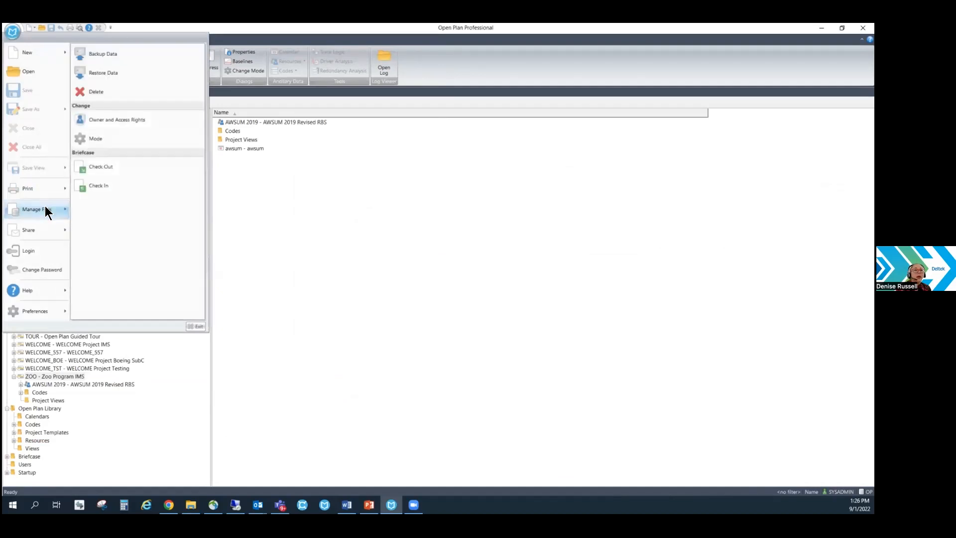
{"action": "left_click", "coordinate": [102, 71]}
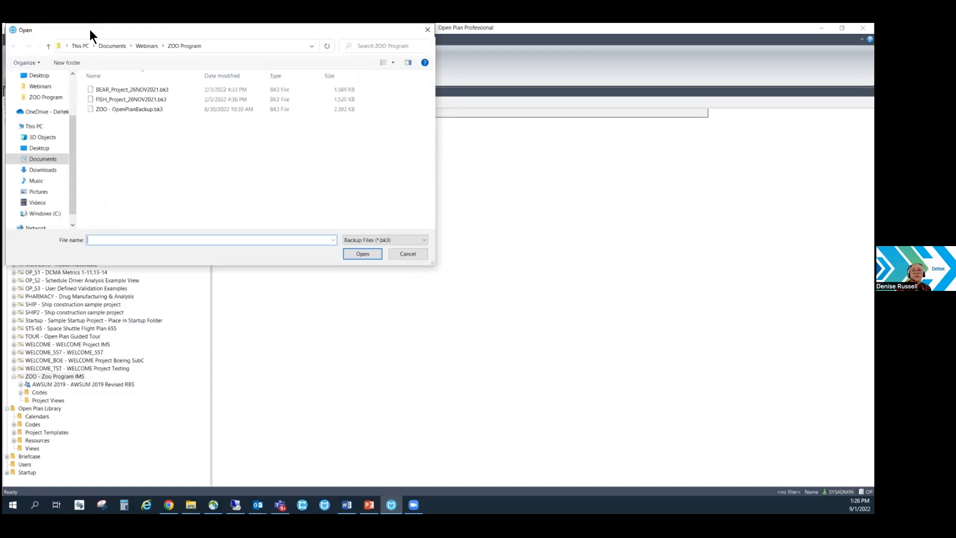
{"action": "left_click", "coordinate": [124, 89]}
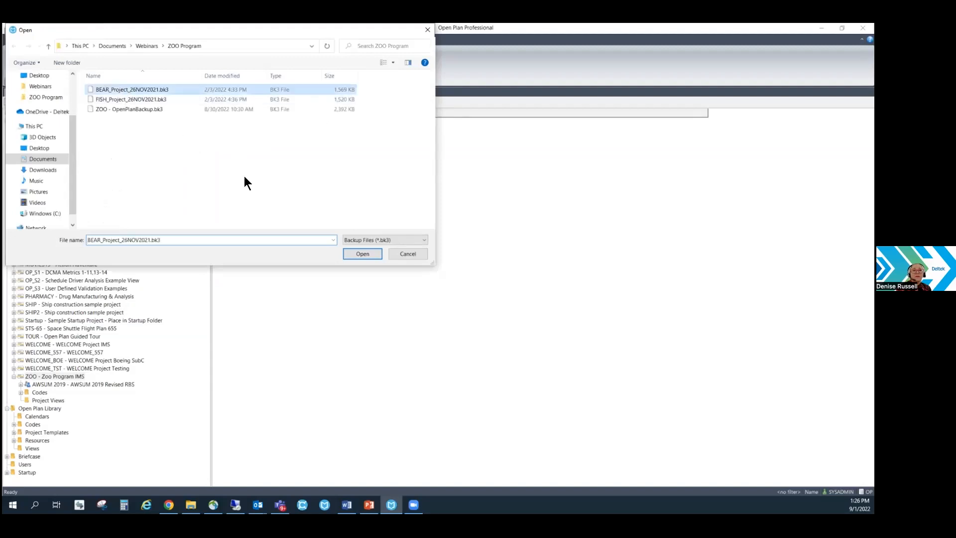
{"action": "left_click", "coordinate": [363, 253]}
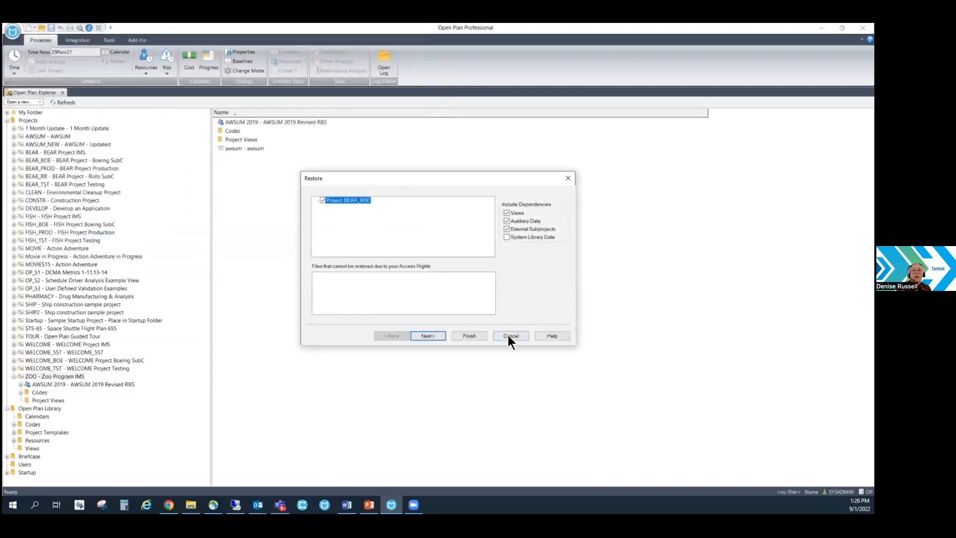
{"action": "left_click", "coordinate": [471, 335]}
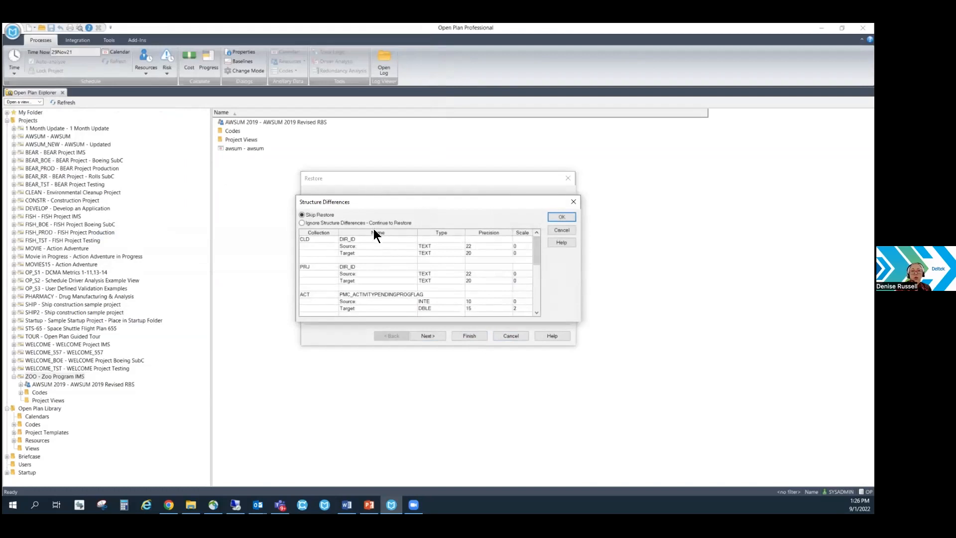
{"action": "left_click", "coordinate": [549, 220]}
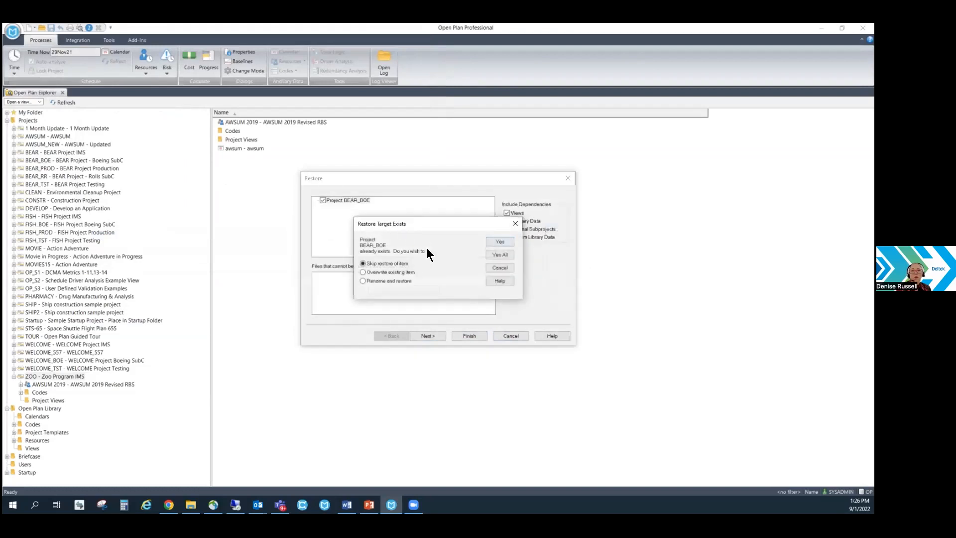
{"action": "left_click", "coordinate": [502, 268]}
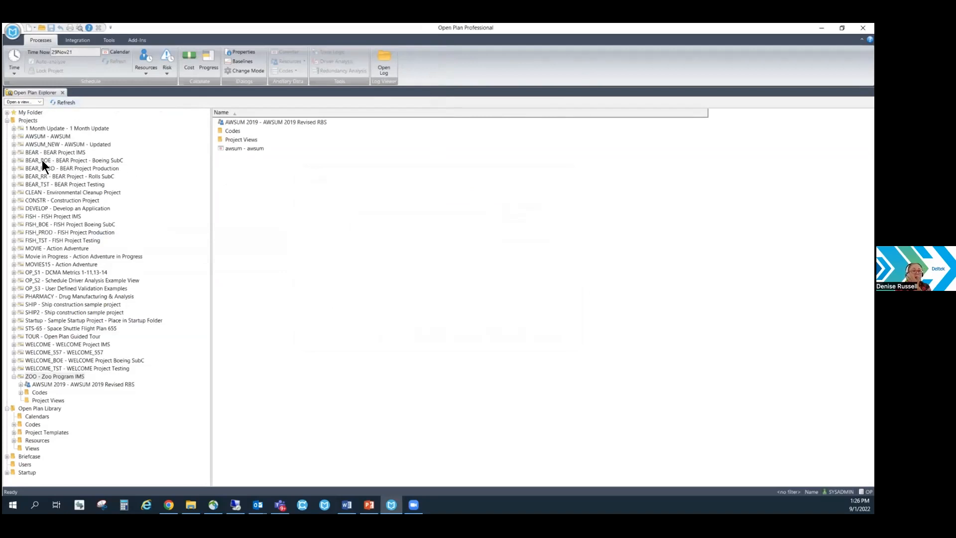
{"action": "left_click", "coordinate": [12, 32]}
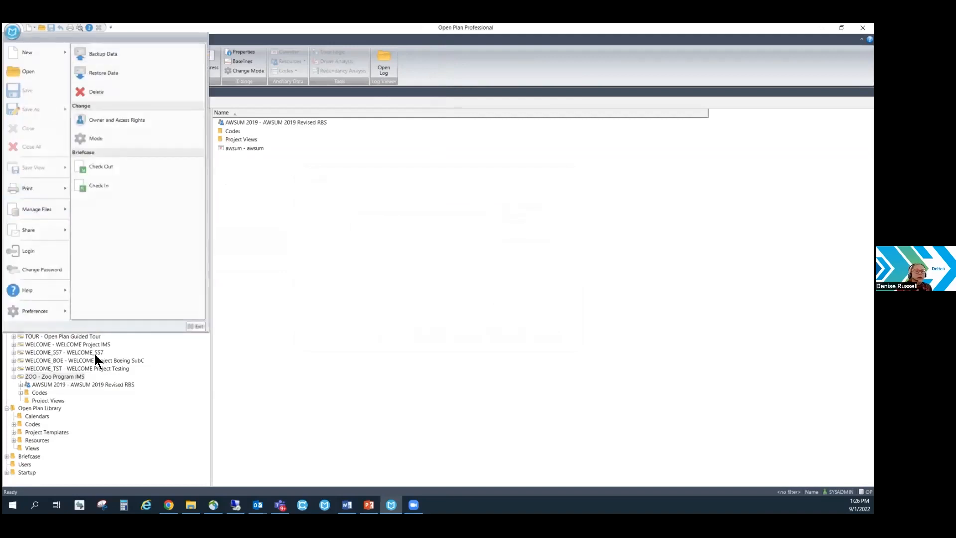
{"action": "left_click", "coordinate": [95, 384]}
Start an Oracle Primavera import and set WELCOME_557 as the existing project to update.
{"action": "left_click", "coordinate": [75, 40]}
{"action": "left_click", "coordinate": [34, 60]}
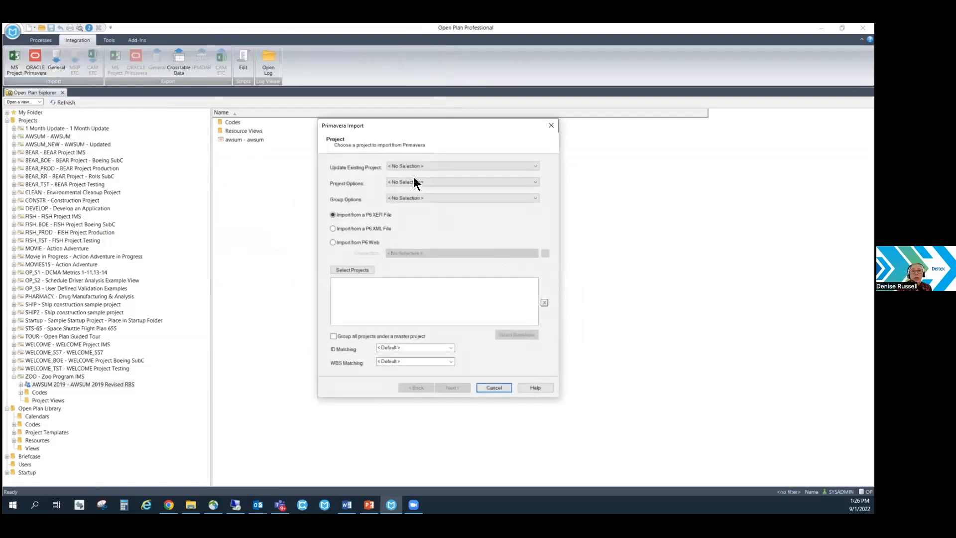
{"action": "left_click", "coordinate": [409, 165]}
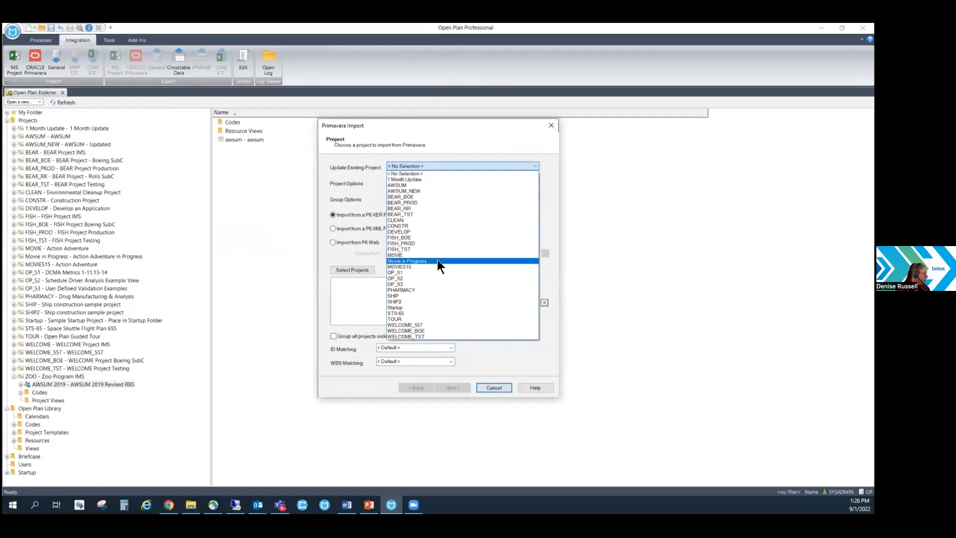
{"action": "left_click", "coordinate": [428, 323]}
{"action": "left_click", "coordinate": [512, 284]}
{"action": "left_click", "coordinate": [503, 286]}
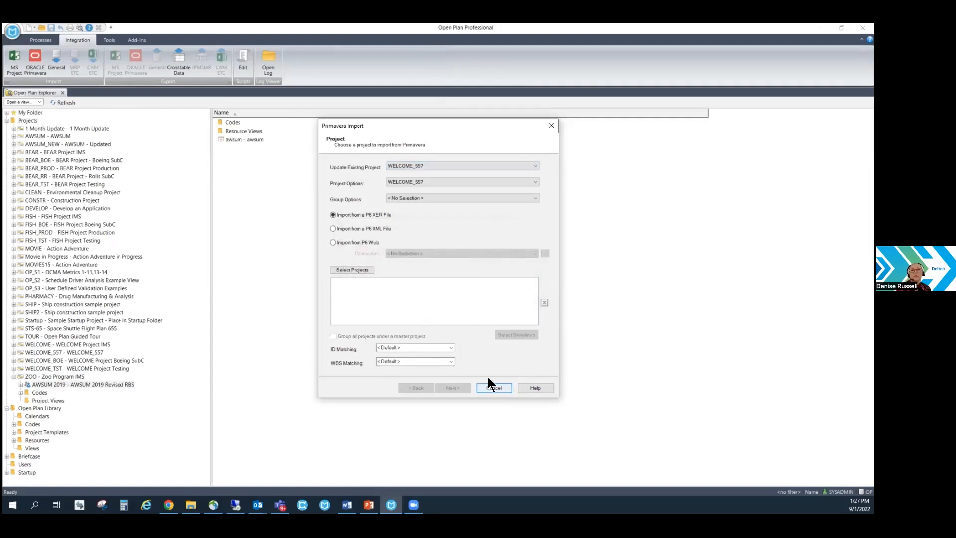
Add the WELCOME_557 project from the P6 file WELCOME_557_26NOV2021.xer to the import.
{"action": "left_click", "coordinate": [365, 272]}
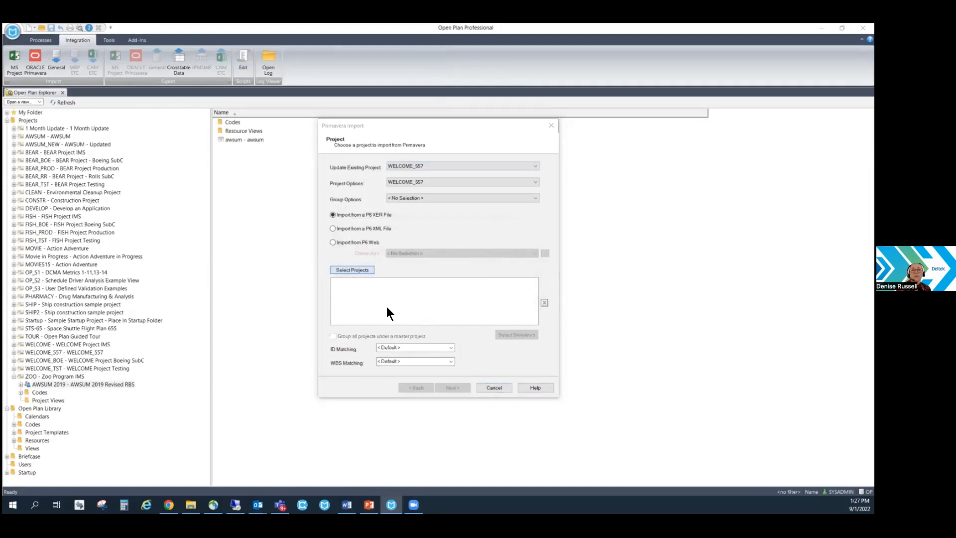
{"action": "left_click", "coordinate": [450, 199]}
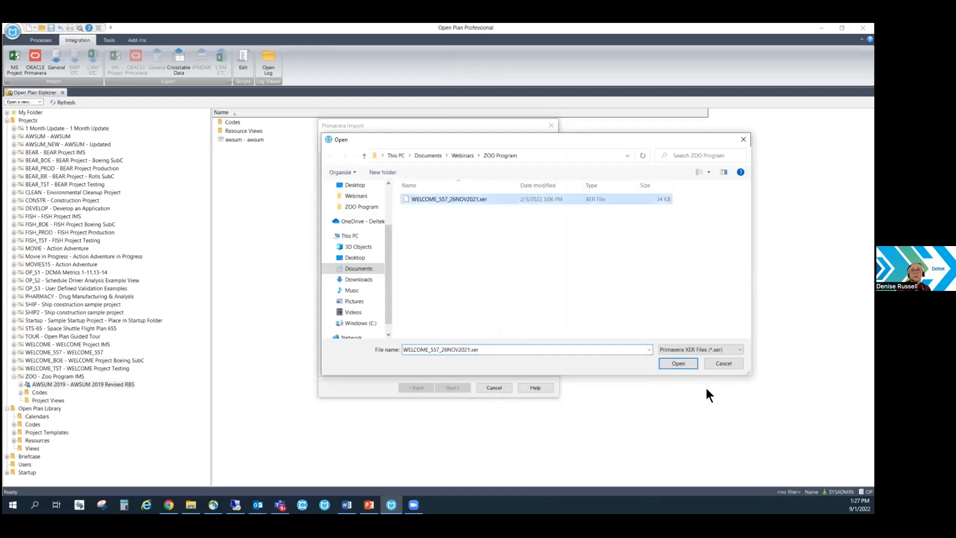
{"action": "left_click", "coordinate": [678, 363]}
{"action": "left_click", "coordinate": [315, 222]}
{"action": "left_click", "coordinate": [550, 257]}
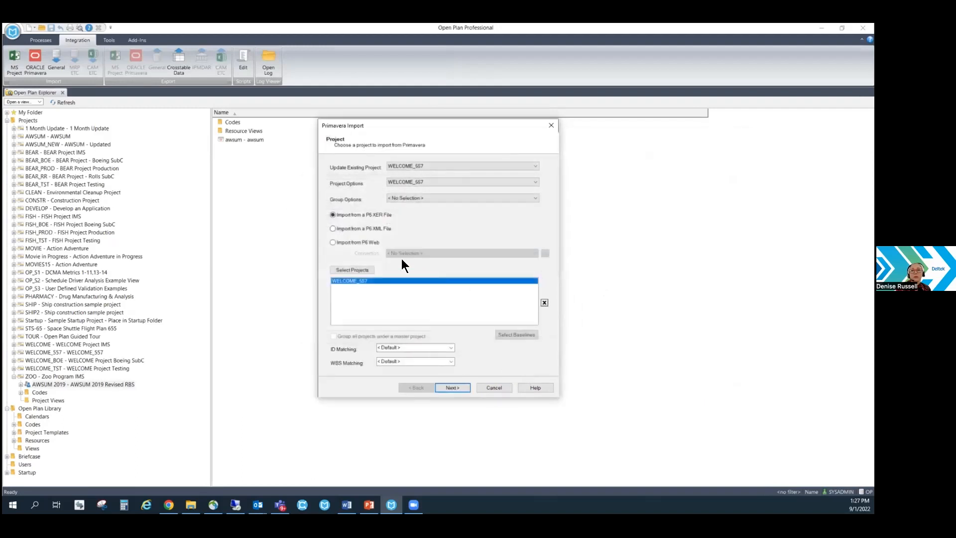
Try to select the PMB baseline from the XER file for the WELCOME_557 import.
{"action": "left_click", "coordinate": [517, 334]}
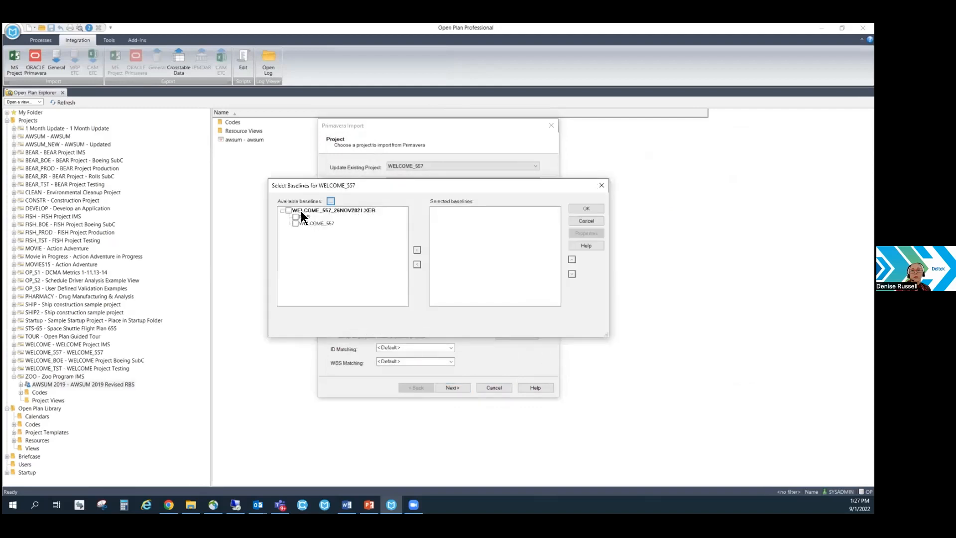
{"action": "left_click", "coordinate": [587, 209]}
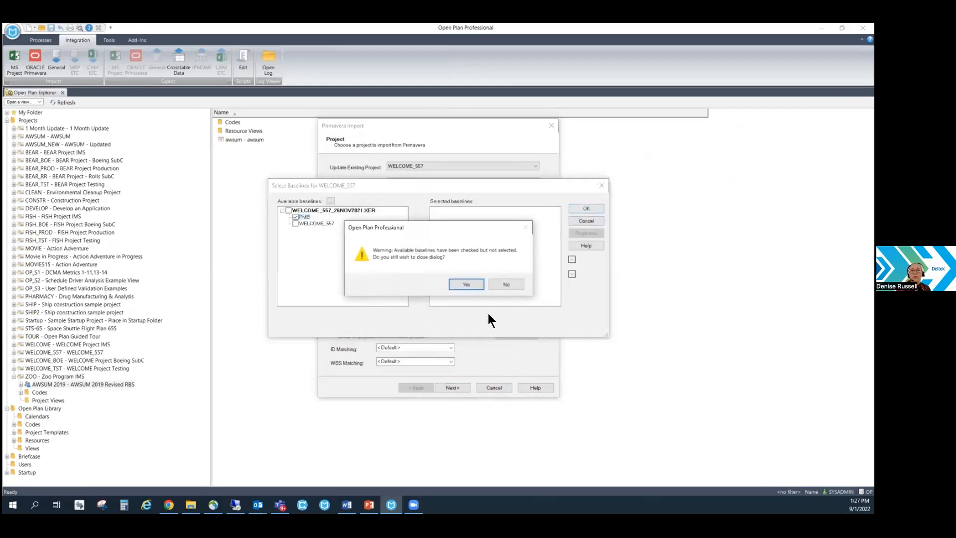
{"action": "left_click", "coordinate": [459, 284]}
Run the Primavera import, saving the group options set with name P6 and description P6, and close the import wizard.
{"action": "left_click", "coordinate": [457, 387]}
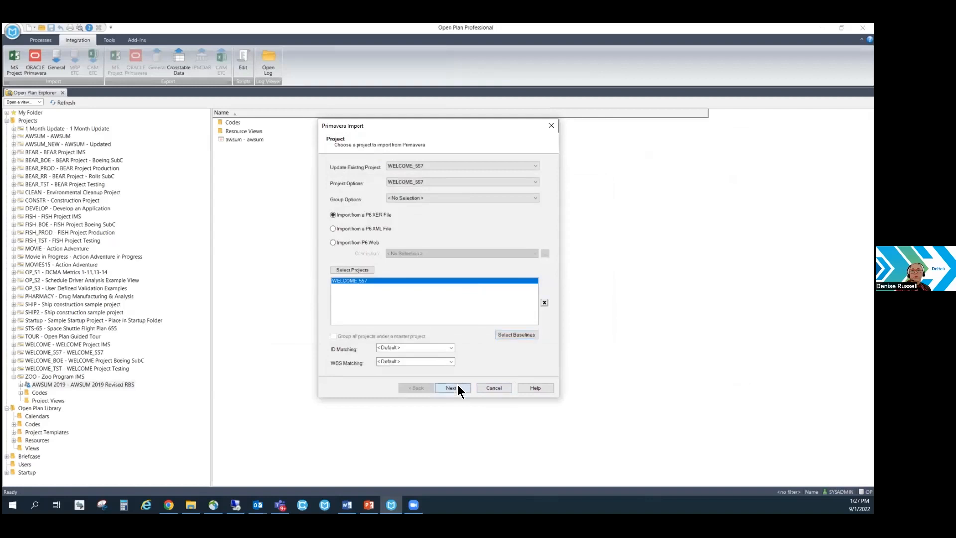
{"action": "left_click", "coordinate": [460, 387]}
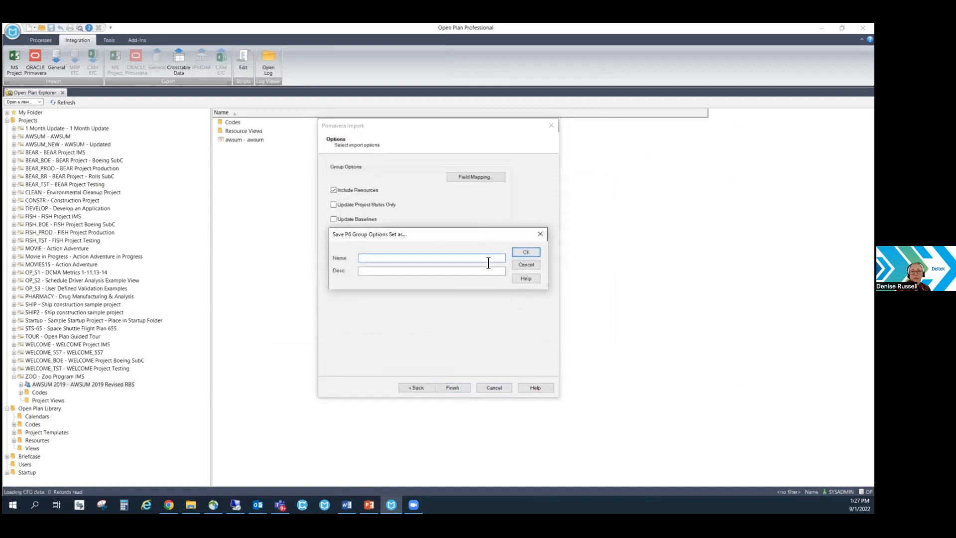
{"action": "type", "text": "F6"}
{"action": "left_click", "coordinate": [444, 270]}
{"action": "type", "text": "P"}
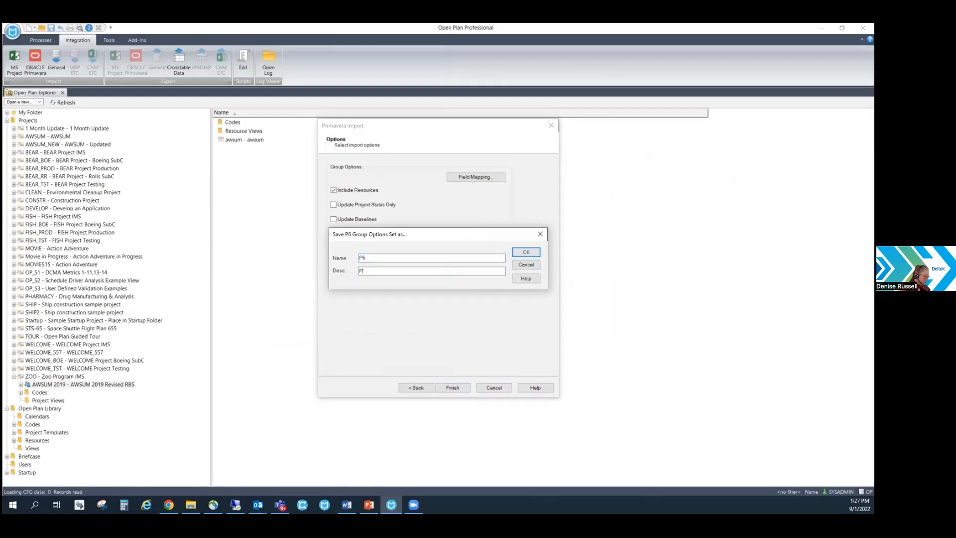
{"action": "type", "text": "6"}
{"action": "left_click", "coordinate": [526, 252]}
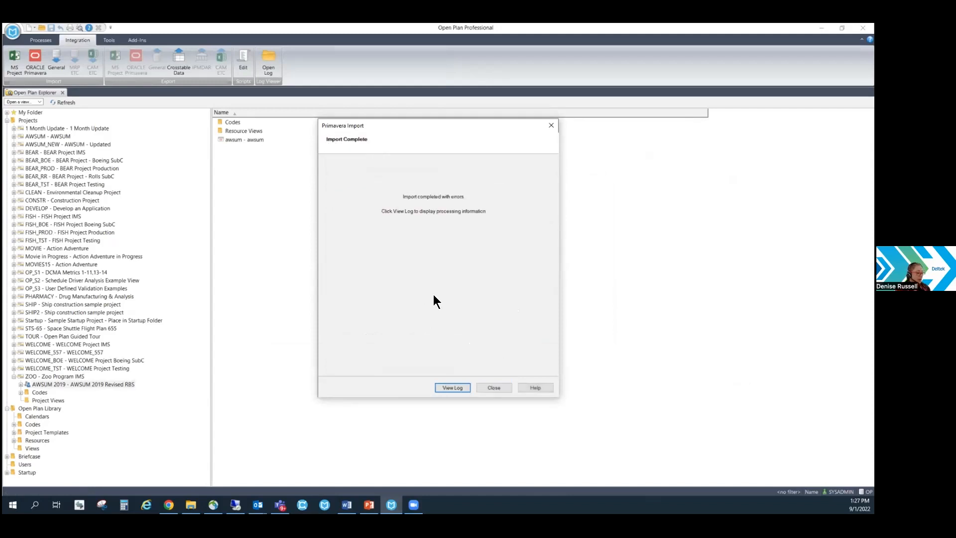
{"action": "left_click", "coordinate": [494, 389]}
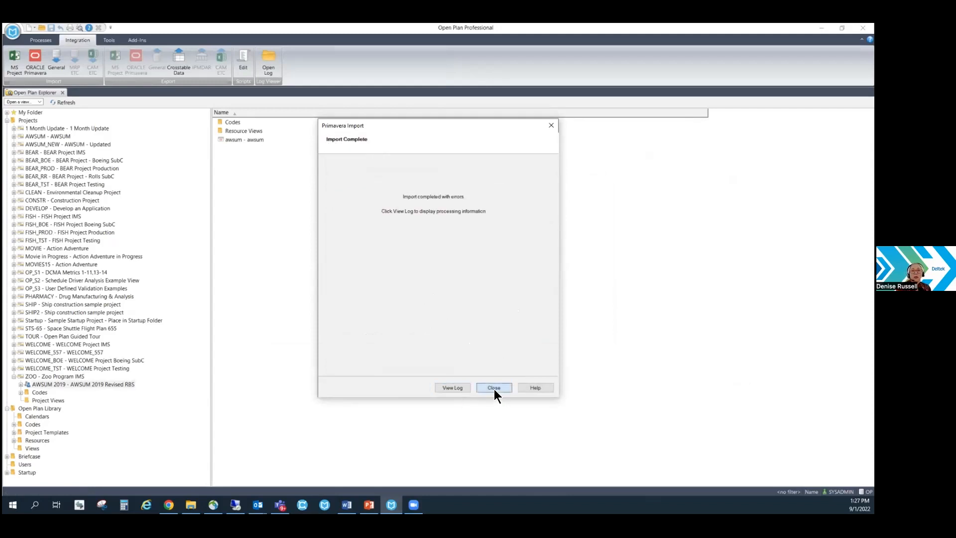
Start a Microsoft Project import, set WELCOME_TST as the existing project to update, and add the WELCOME project file from the ZOO Program folder.
{"action": "left_click", "coordinate": [18, 73]}
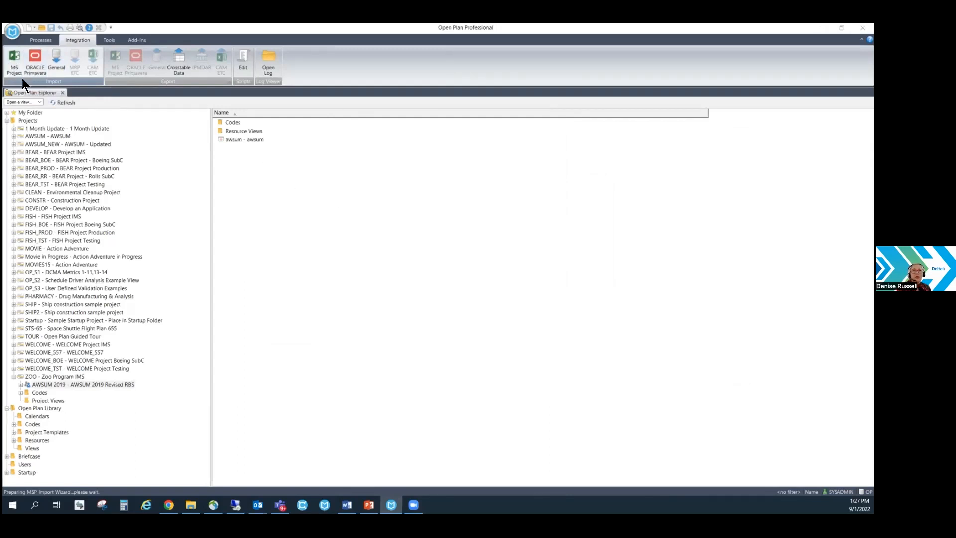
{"action": "left_click", "coordinate": [425, 184]}
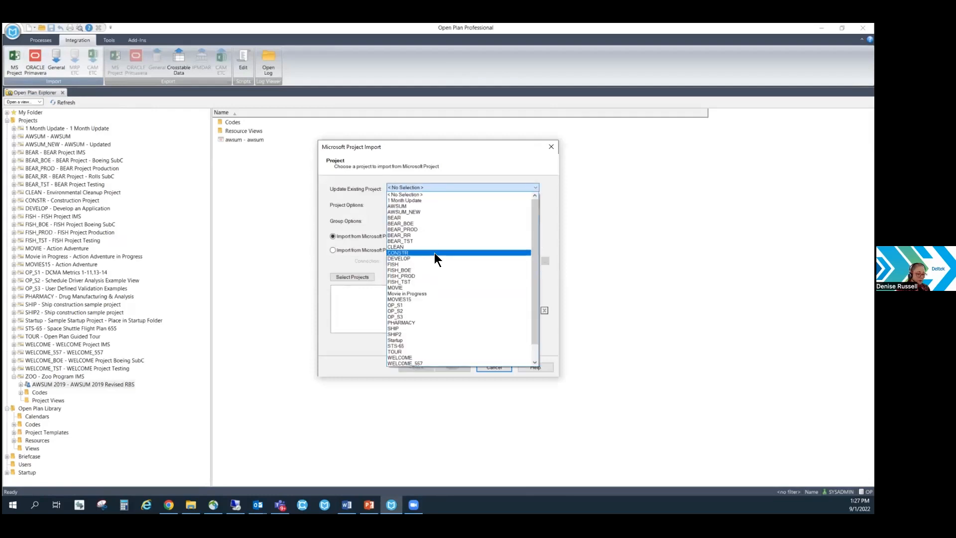
{"action": "scroll", "coordinate": [431, 336], "scroll_direction": "down", "scroll_amount": 1}
{"action": "scroll", "coordinate": [431, 336], "scroll_direction": "down", "scroll_amount": 1}
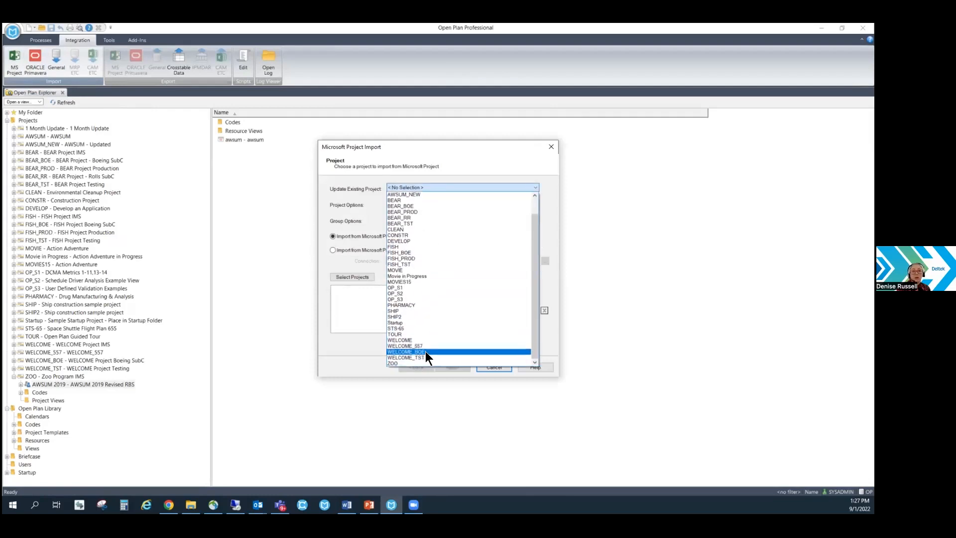
{"action": "left_click", "coordinate": [424, 354]}
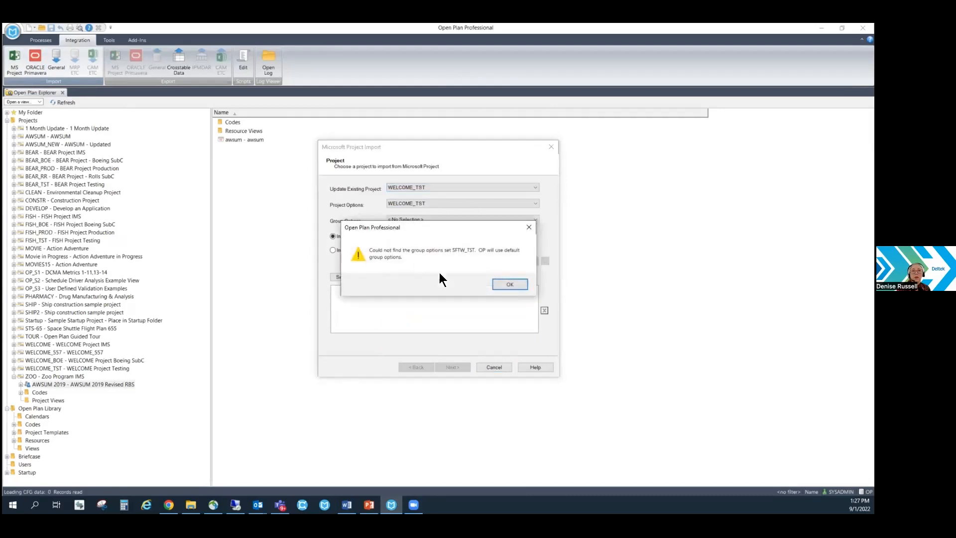
{"action": "left_click", "coordinate": [513, 283]}
{"action": "left_click", "coordinate": [359, 276]}
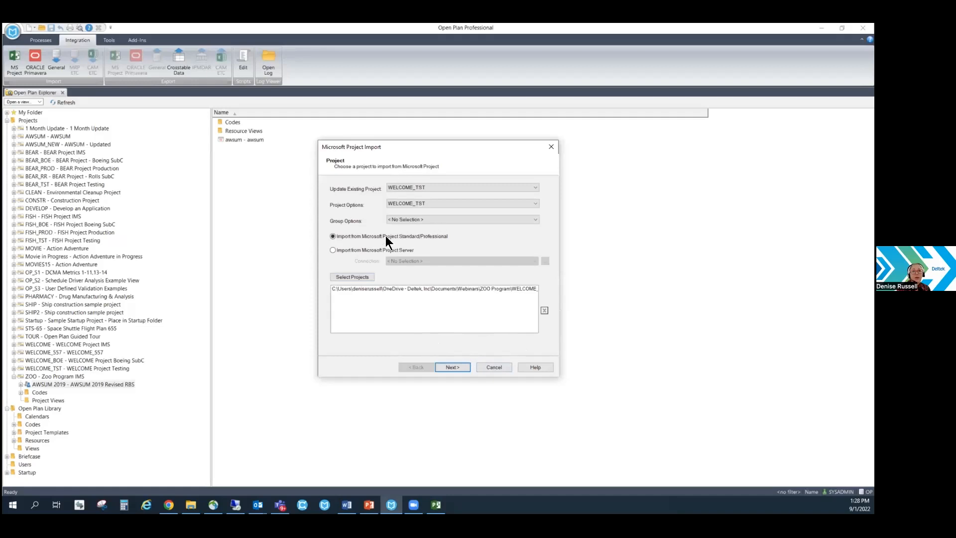
Run the import into WELCOME_TST with Update Project Status Only, saving the group options set as MSP, and close the wizard.
{"action": "left_click", "coordinate": [463, 367]}
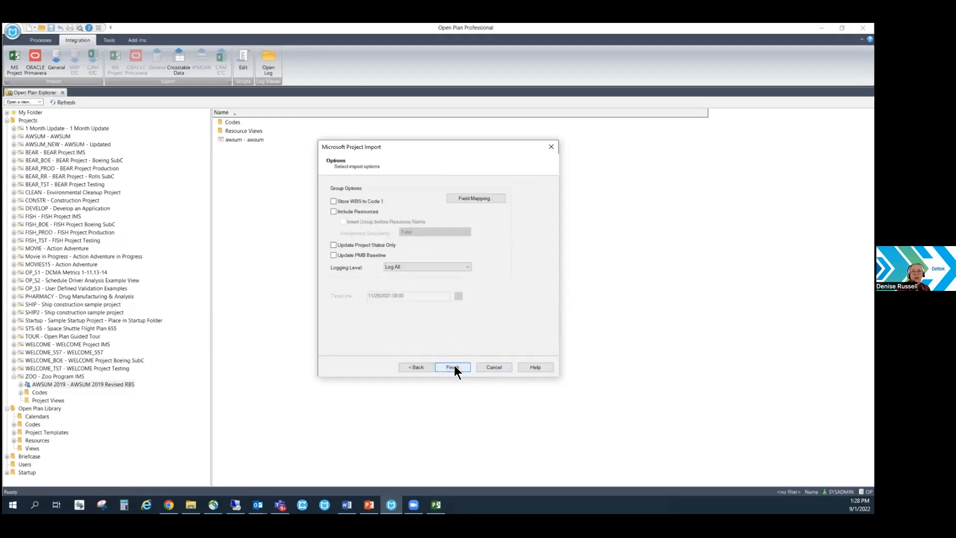
{"action": "left_click", "coordinate": [336, 246]}
{"action": "left_click", "coordinate": [456, 369]}
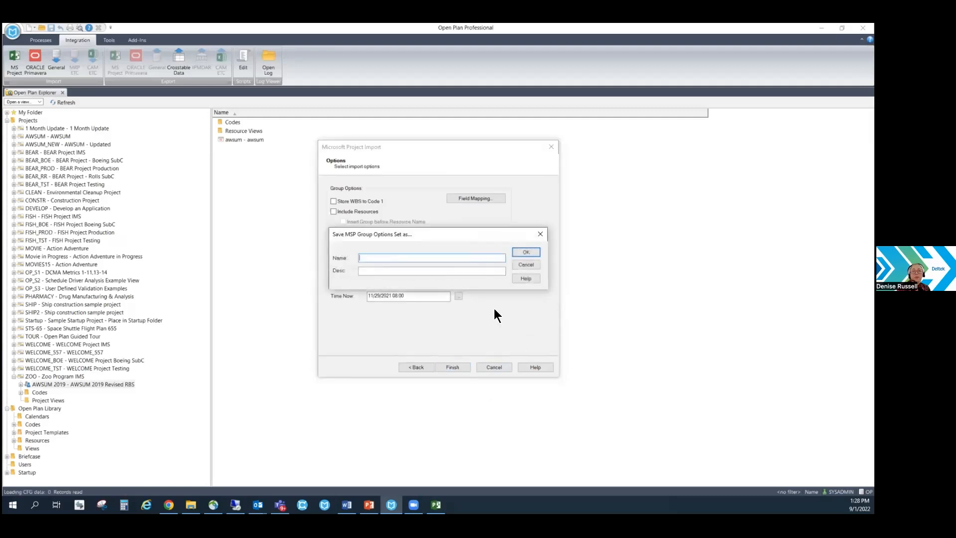
{"action": "type", "text": "MSP"}
{"action": "left_click", "coordinate": [463, 270]}
{"action": "type", "text": "MSP"}
{"action": "left_click", "coordinate": [530, 253]}
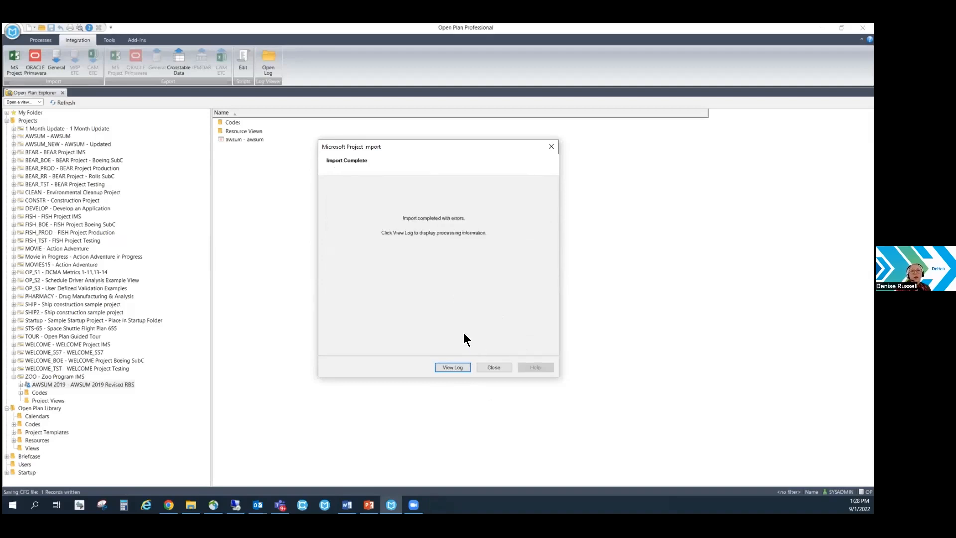
{"action": "left_click", "coordinate": [488, 369]}
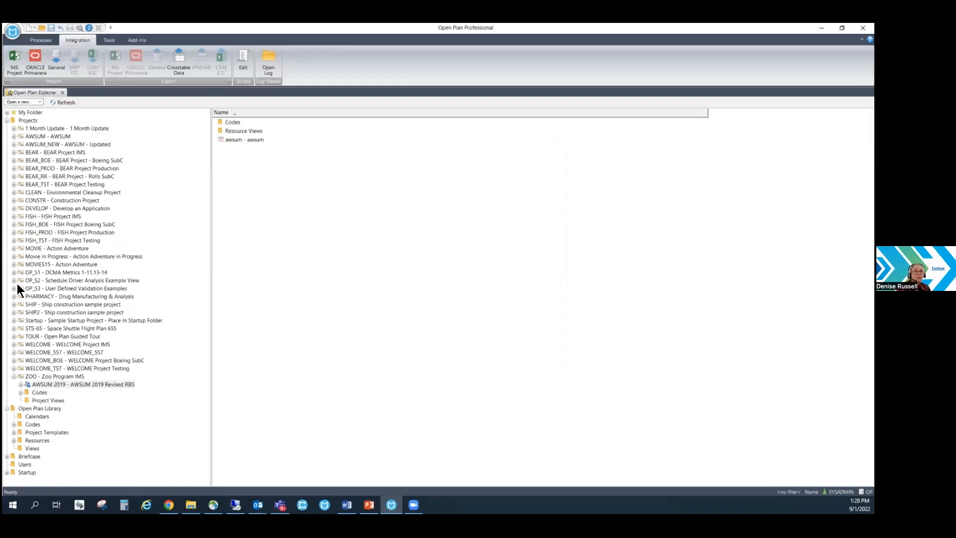
Open the ZOO project in exclusive mode with all its BEAR, FISH and WELCOME external subprojects.
{"action": "right_click", "coordinate": [38, 374]}
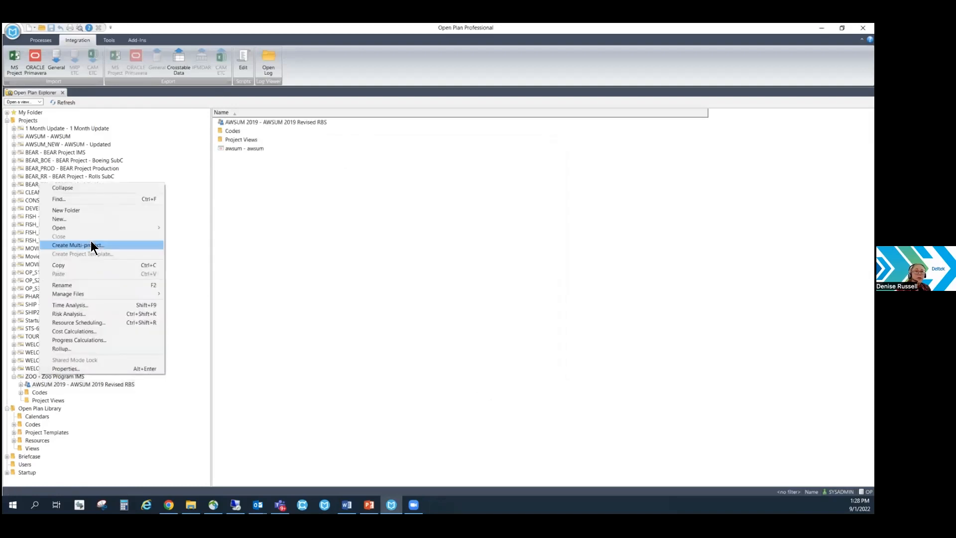
{"action": "mouse_move", "coordinate": [94, 228]}
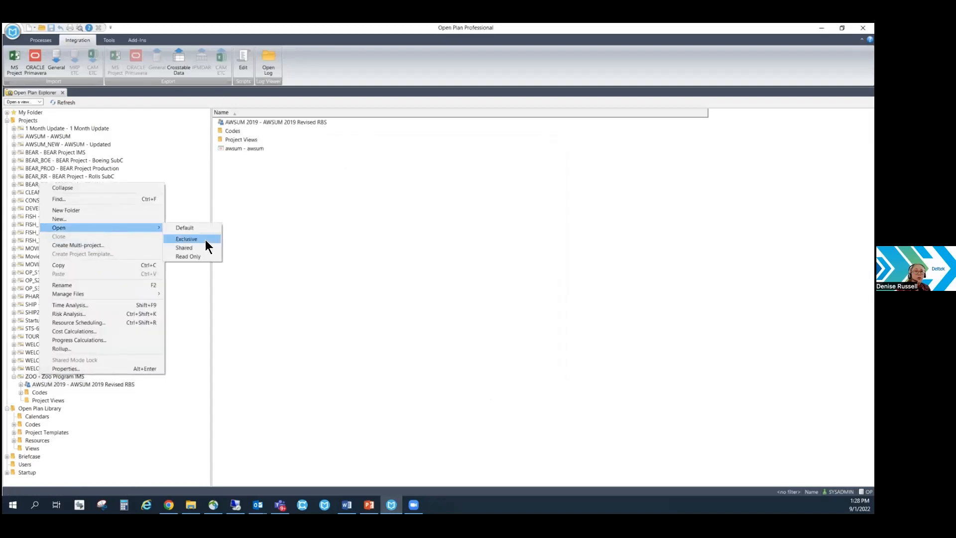
{"action": "left_click", "coordinate": [205, 240]}
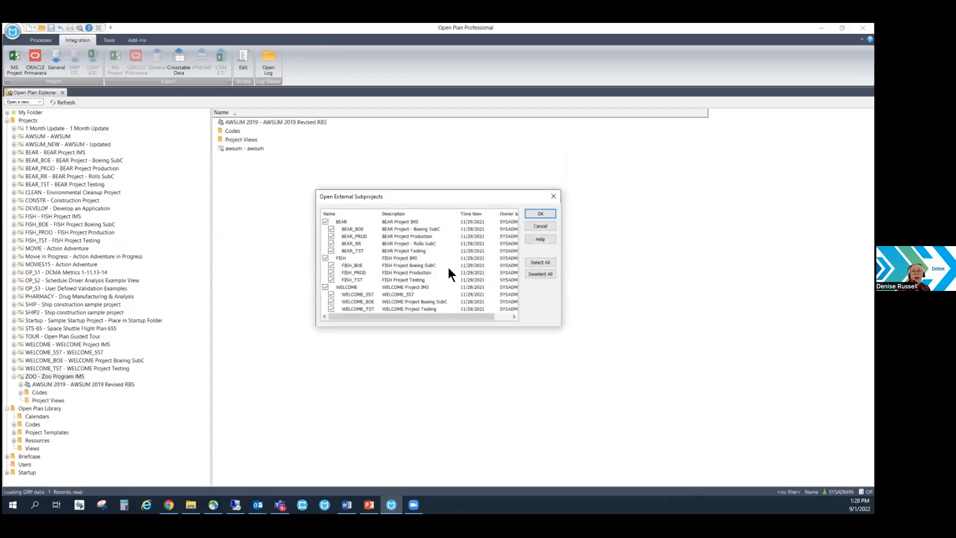
{"action": "left_click", "coordinate": [540, 213]}
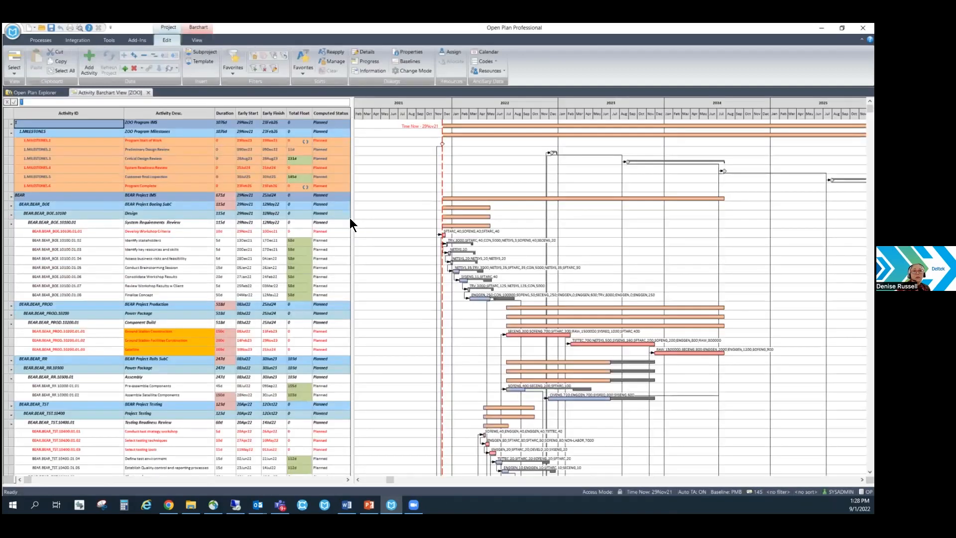
Open the Progress Spreadsheet view from the ZOO project's views.
{"action": "left_click", "coordinate": [37, 91]}
{"action": "double_click", "coordinate": [230, 141]}
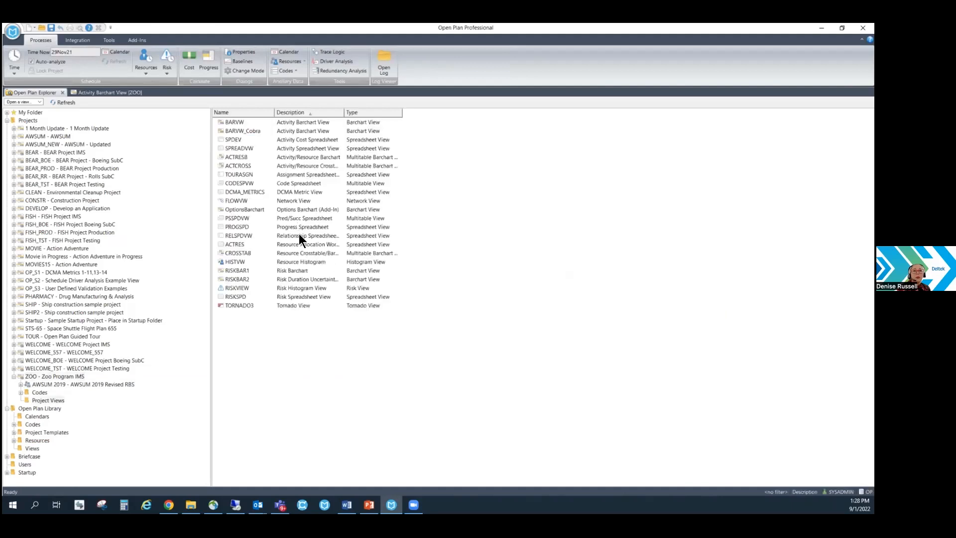
{"action": "double_click", "coordinate": [289, 227]}
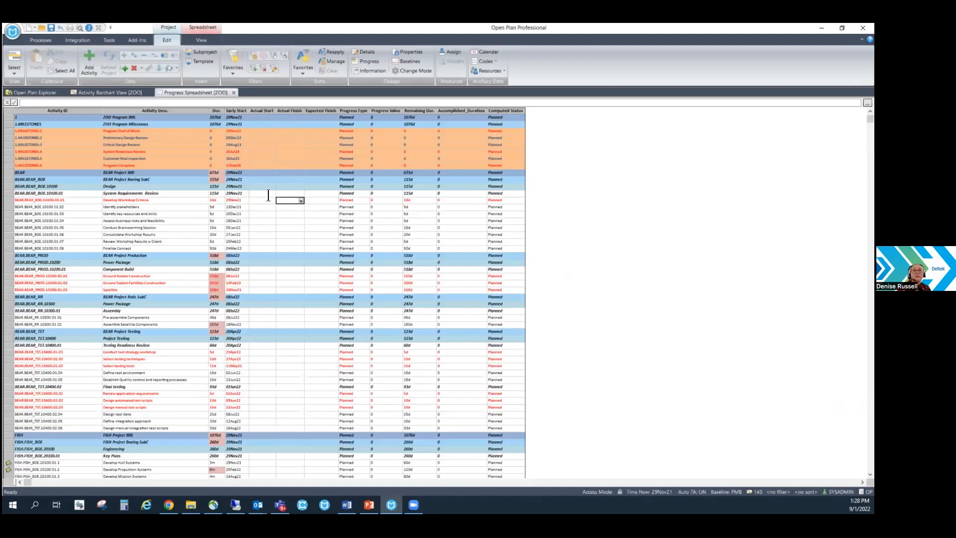
{"action": "left_click", "coordinate": [31, 41]}
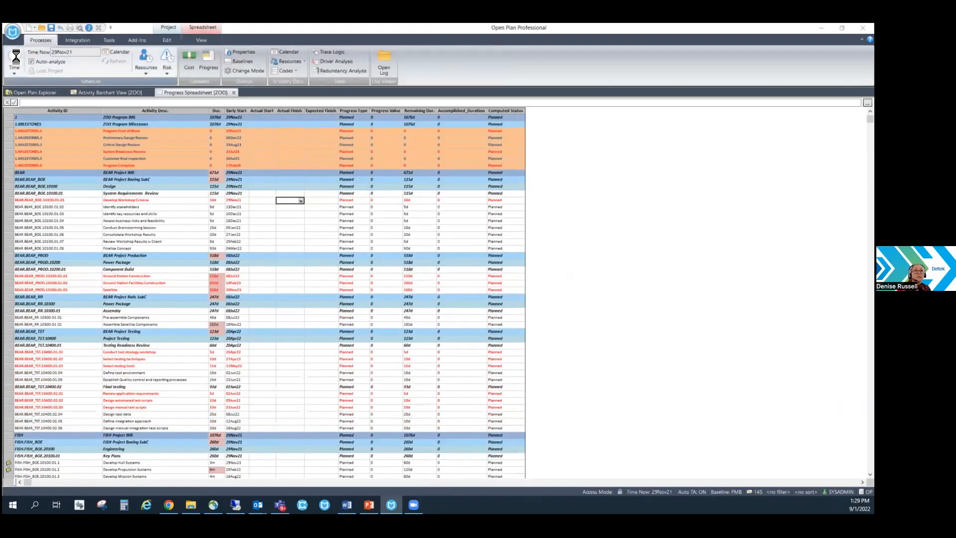
{"action": "left_click", "coordinate": [262, 186]}
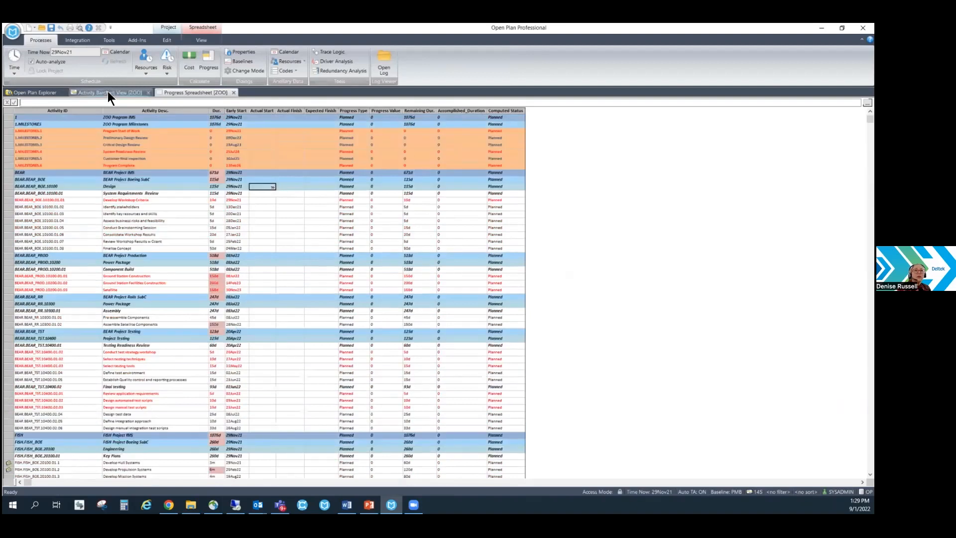
{"action": "left_click", "coordinate": [107, 92]}
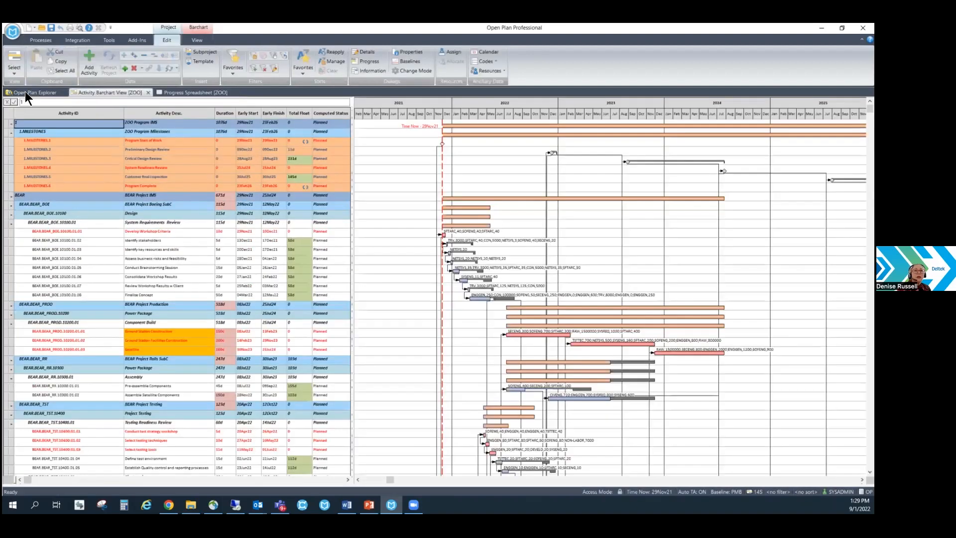
{"action": "left_click", "coordinate": [25, 91]}
{"action": "left_click", "coordinate": [89, 207]}
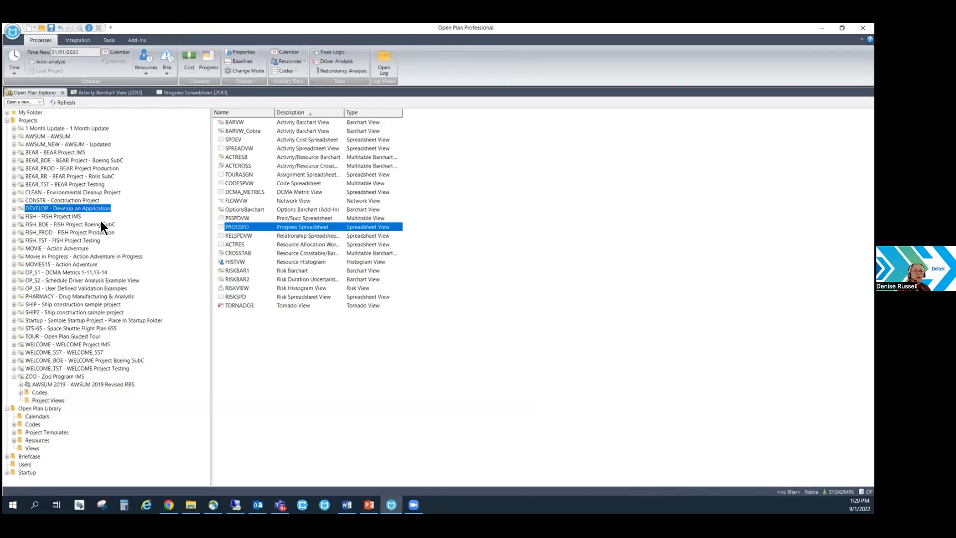
{"action": "left_click", "coordinate": [80, 289]}
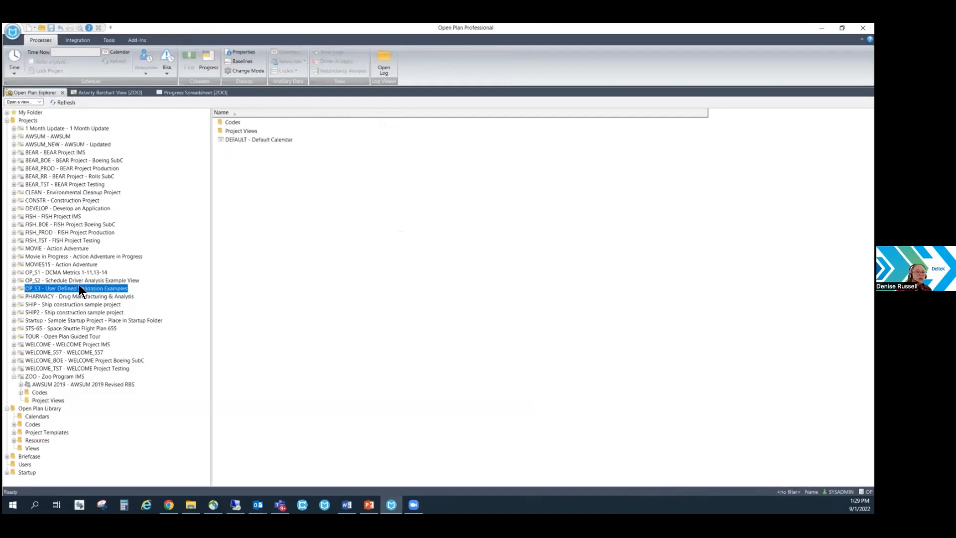
{"action": "left_click", "coordinate": [80, 168]}
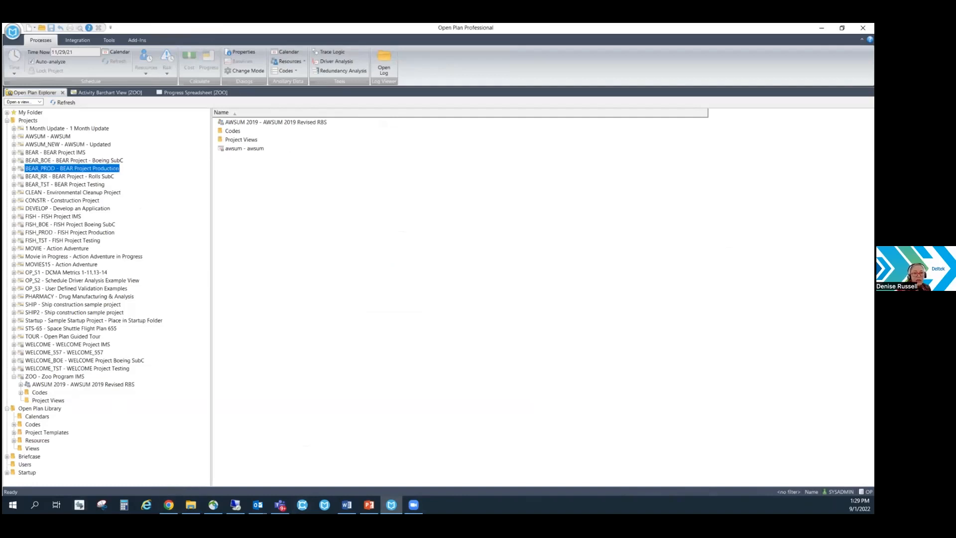
{"action": "left_click", "coordinate": [347, 505]}
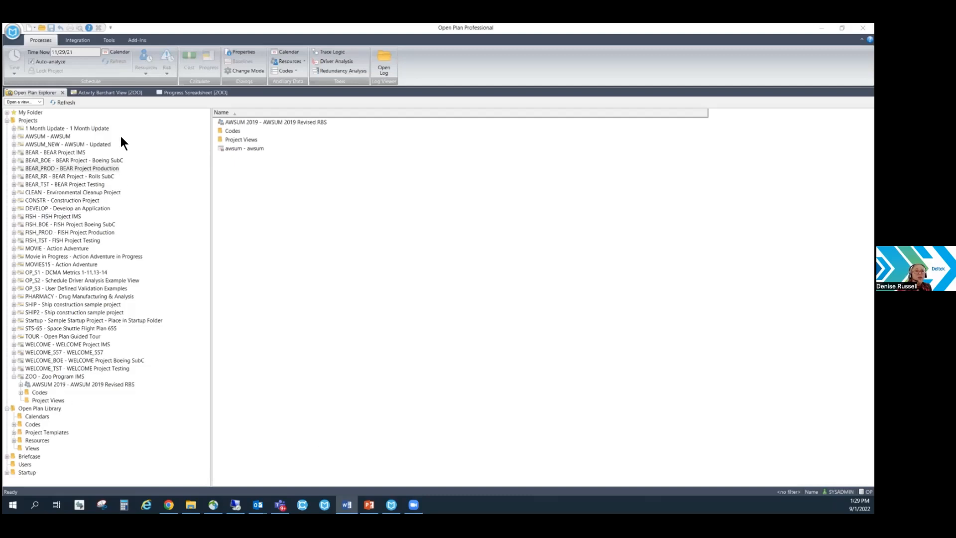
Run a schedule driver analysis in the ZOO barchart for the Program Complete milestone, using its early finish and 5 paths.
{"action": "left_click", "coordinate": [114, 91]}
{"action": "left_click", "coordinate": [77, 194]}
{"action": "left_click", "coordinate": [155, 185]}
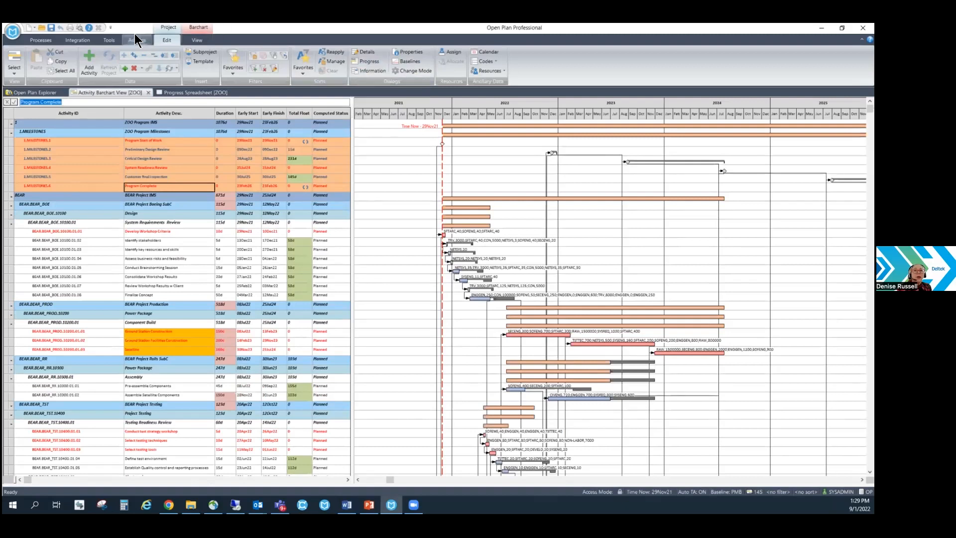
{"action": "left_click", "coordinate": [47, 39]}
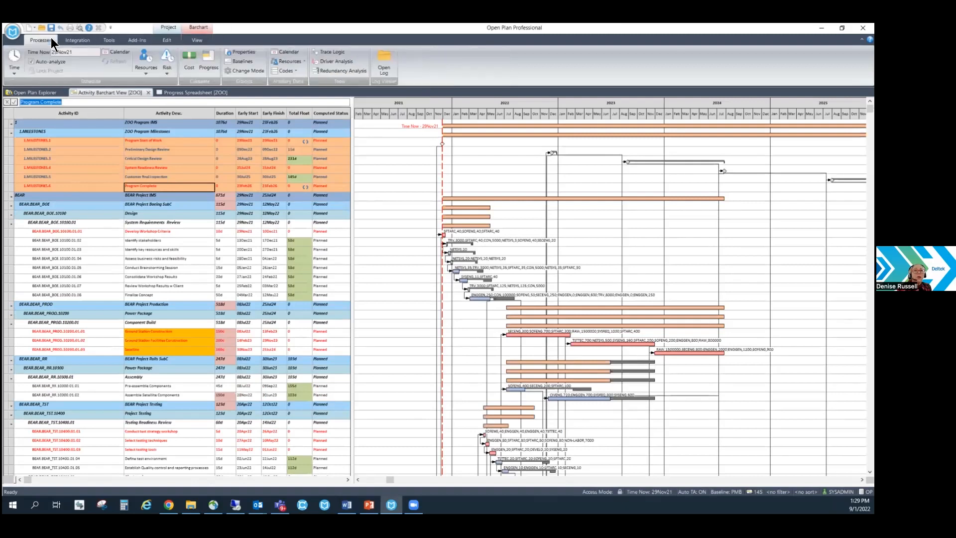
{"action": "left_click", "coordinate": [336, 60]}
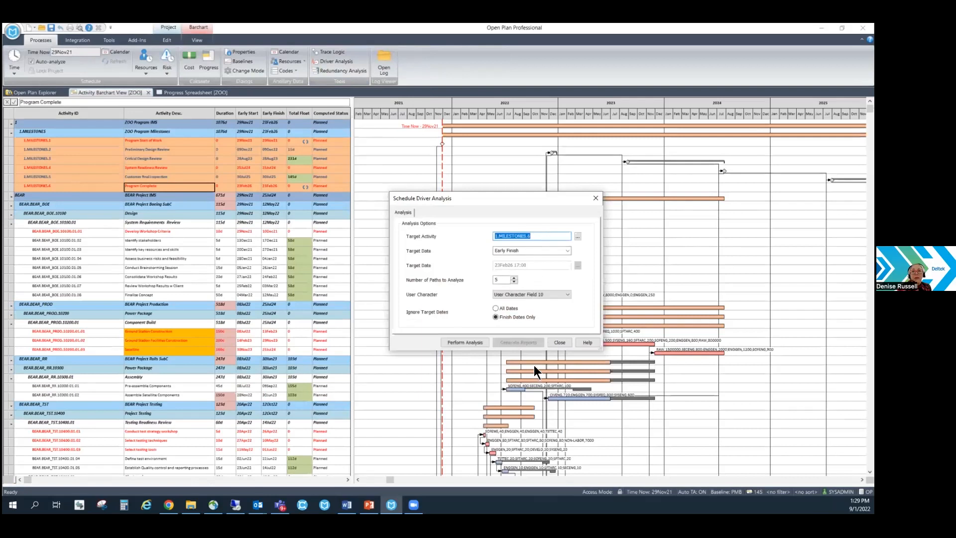
{"action": "left_click", "coordinate": [472, 343]}
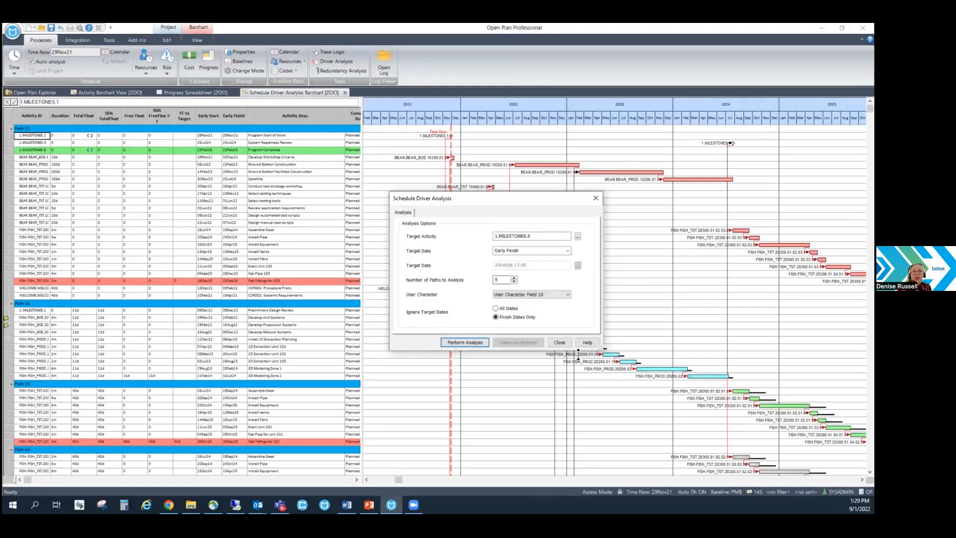
{"action": "left_click", "coordinate": [559, 343]}
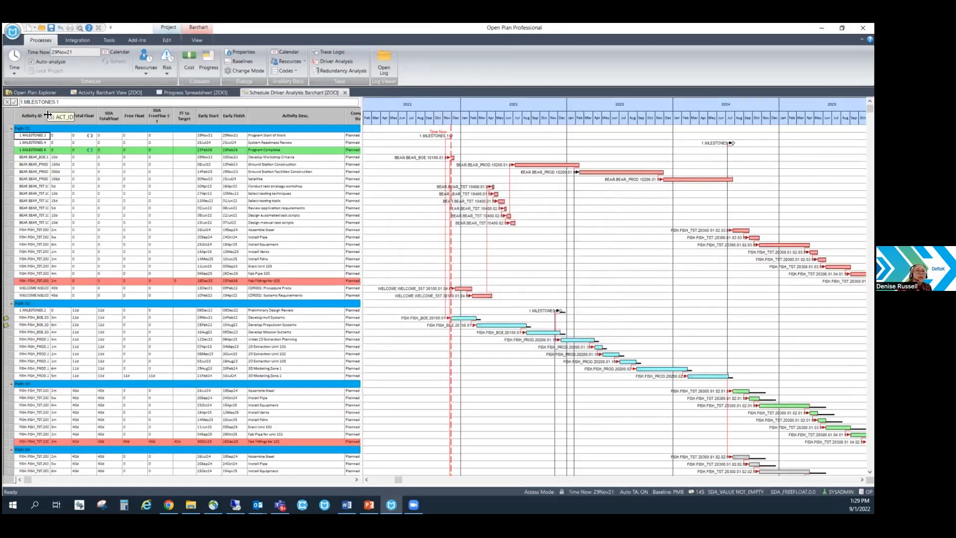
Widen the Activity ID column in the Schedule Driver Analysis barchart and review the activities on all paths.
{"action": "left_click_drag", "start_coordinate": [48, 115], "coordinate": [121, 115]}
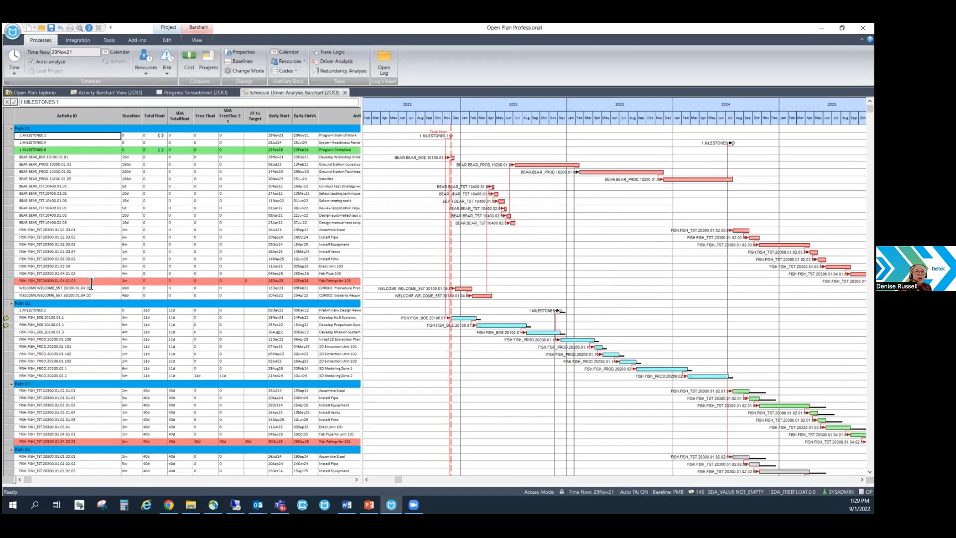
{"action": "scroll", "coordinate": [82, 394], "scroll_direction": "down", "scroll_amount": 2}
{"action": "scroll", "coordinate": [82, 393], "scroll_direction": "down", "scroll_amount": 9}
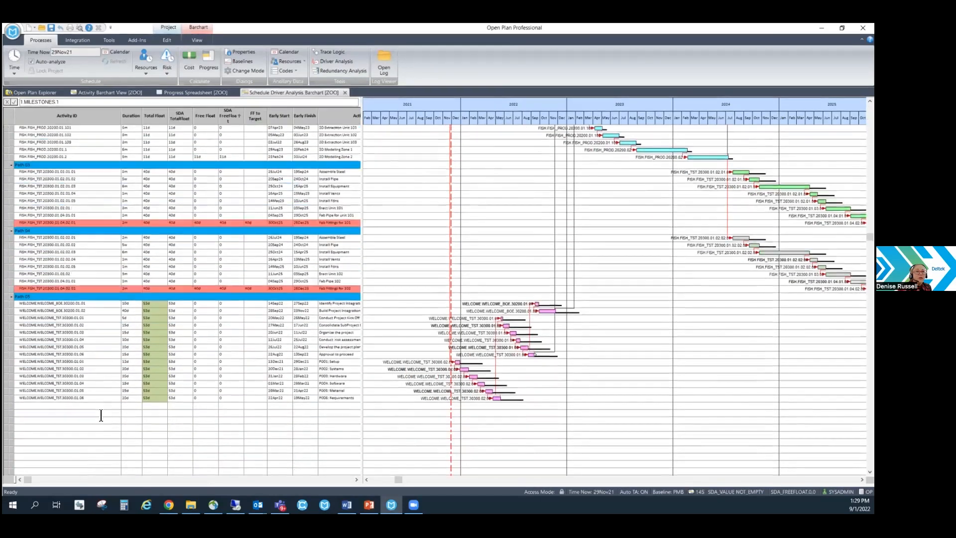
{"action": "scroll", "coordinate": [100, 416], "scroll_direction": "up", "scroll_amount": 10}
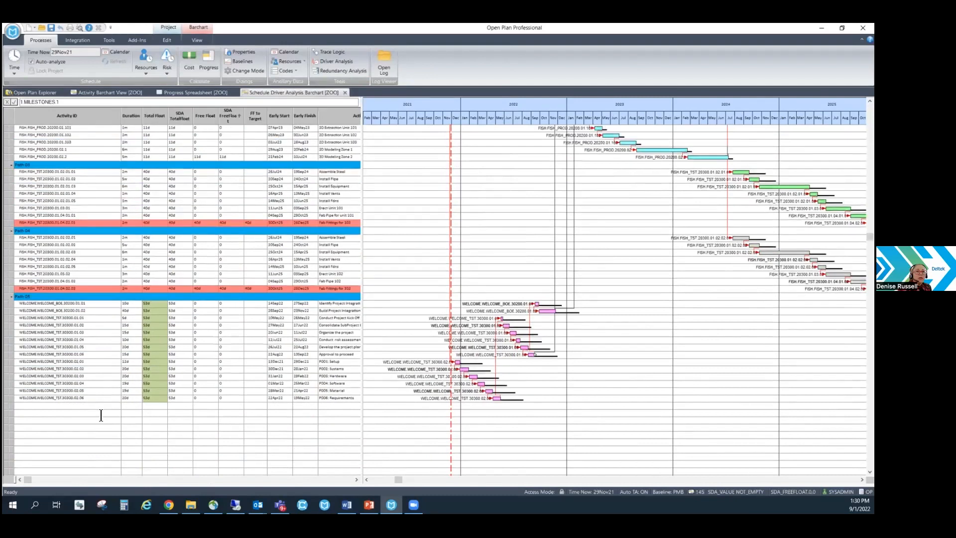
{"action": "scroll", "coordinate": [100, 415], "scroll_direction": "up", "scroll_amount": 1}
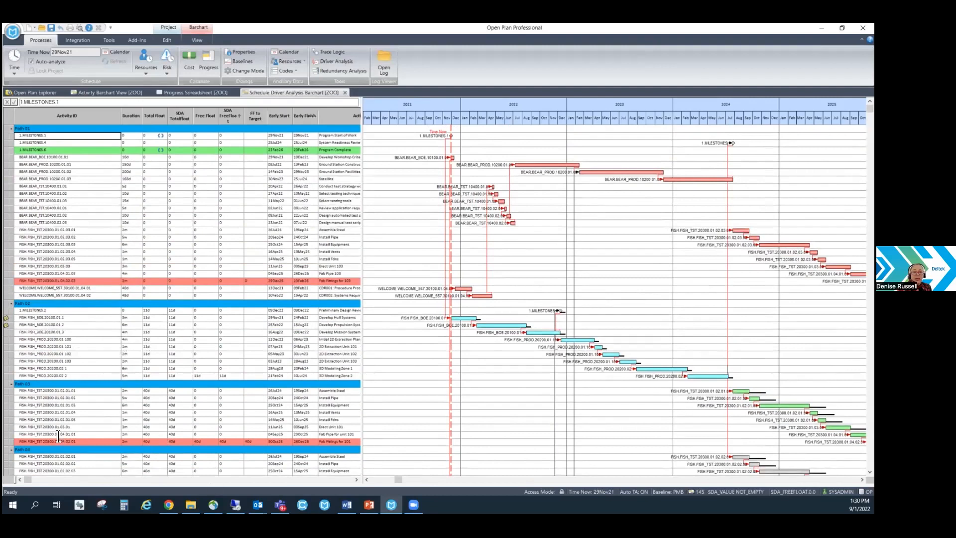
Open the risk analysis options for the ZOO project.
{"action": "key", "text": "alt+Tab"}
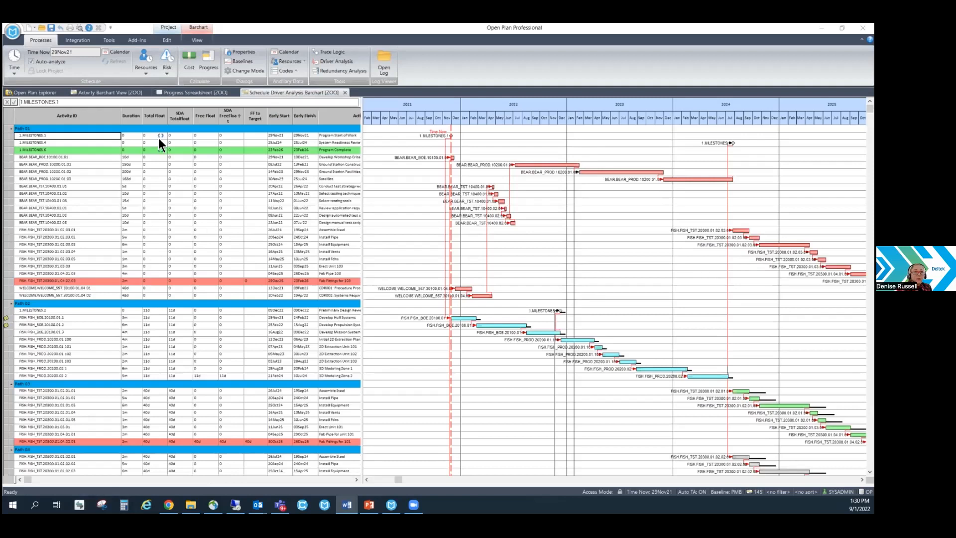
{"action": "left_click", "coordinate": [169, 71]}
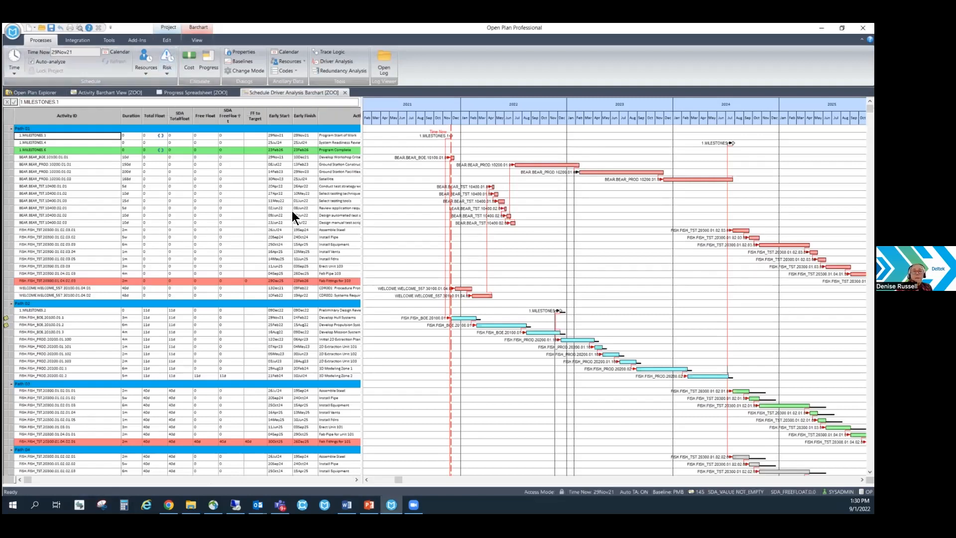
{"action": "left_click", "coordinate": [169, 73]}
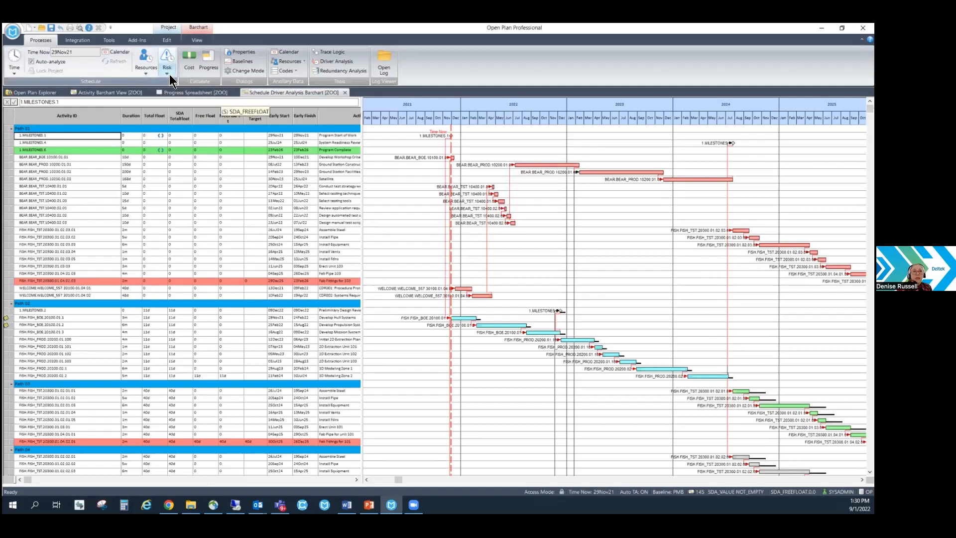
{"action": "left_click", "coordinate": [171, 83]}
{"action": "left_click", "coordinate": [446, 334]}
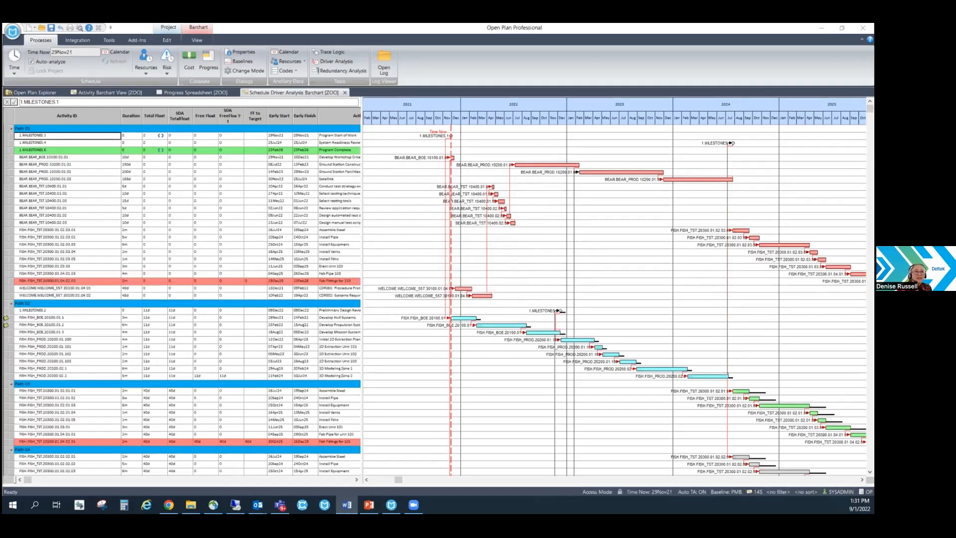
Look through the BEAR_PROD project views in the project explorer for a risk view.
{"action": "left_click", "coordinate": [43, 93]}
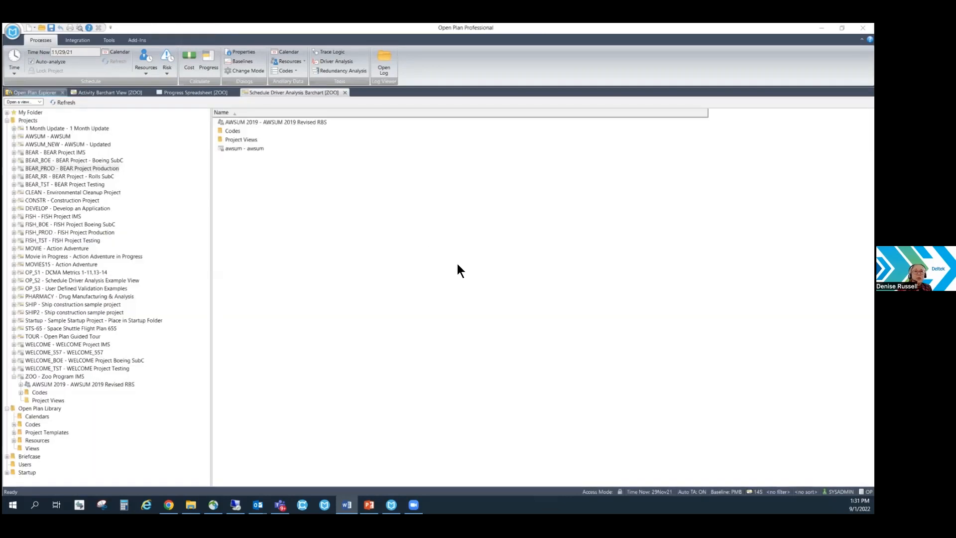
{"action": "double_click", "coordinate": [234, 139]}
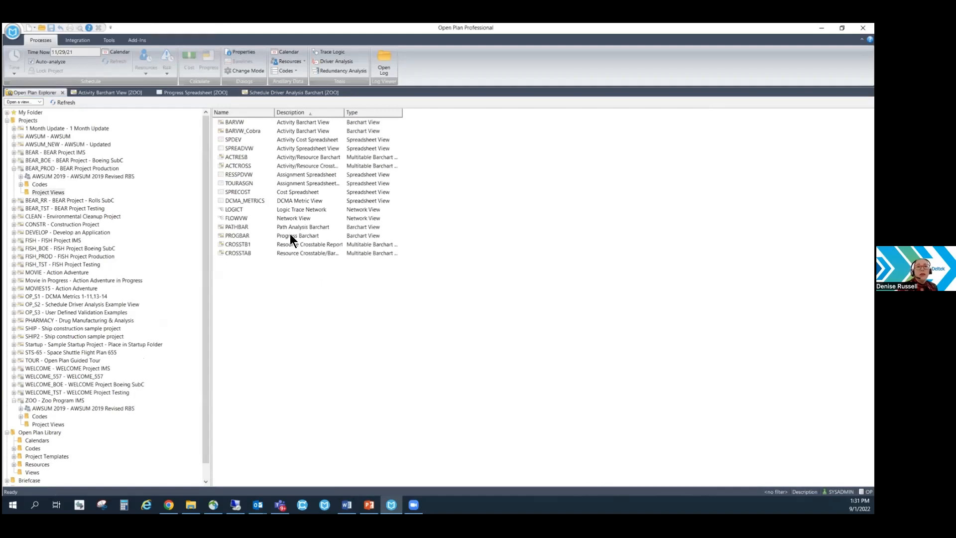
{"action": "left_click", "coordinate": [289, 250]}
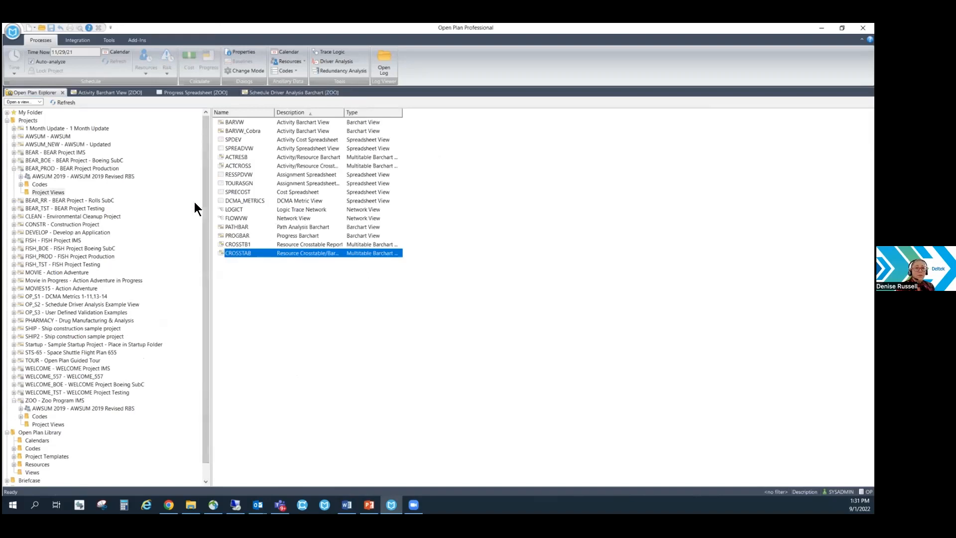
Show the Open Plan Library views, sort them ascending by description, and find the risk views.
{"action": "scroll", "coordinate": [207, 235], "scroll_direction": "down", "scroll_amount": 1}
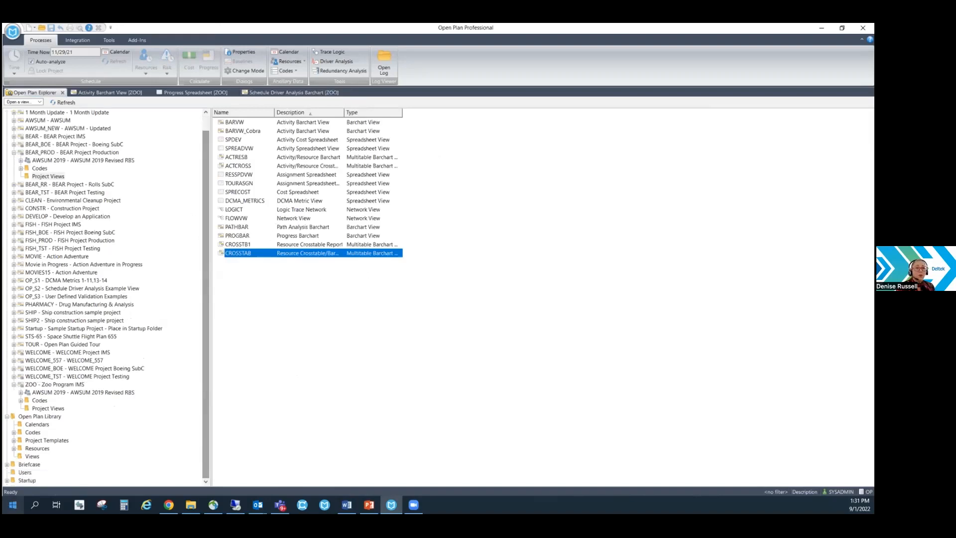
{"action": "left_click", "coordinate": [32, 457]}
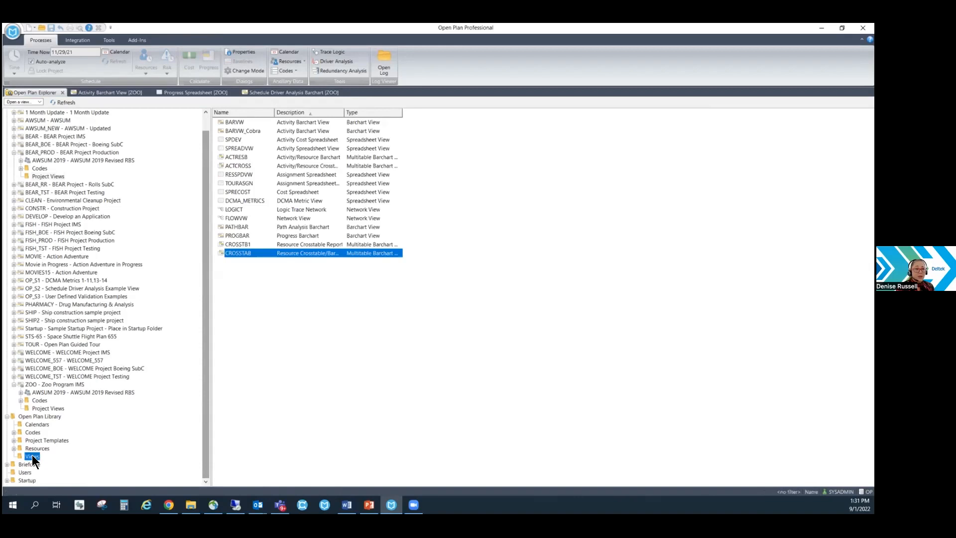
{"action": "right_click", "coordinate": [289, 112]}
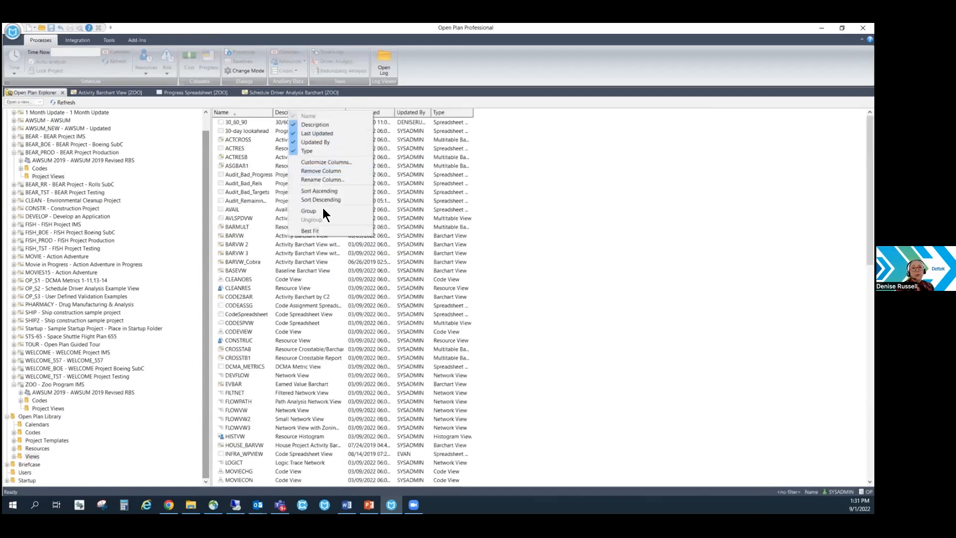
{"action": "left_click", "coordinate": [346, 191]}
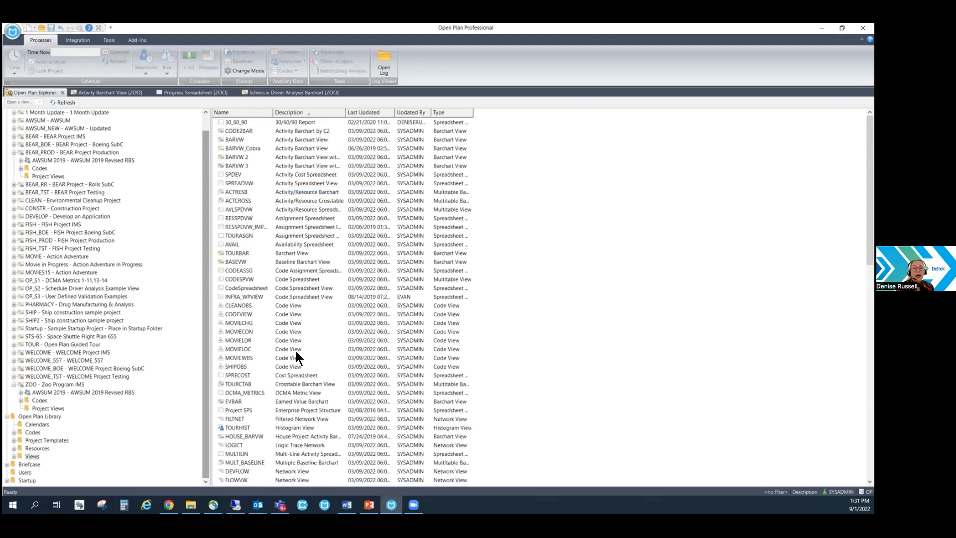
{"action": "scroll", "coordinate": [292, 352], "scroll_direction": "down", "scroll_amount": 10}
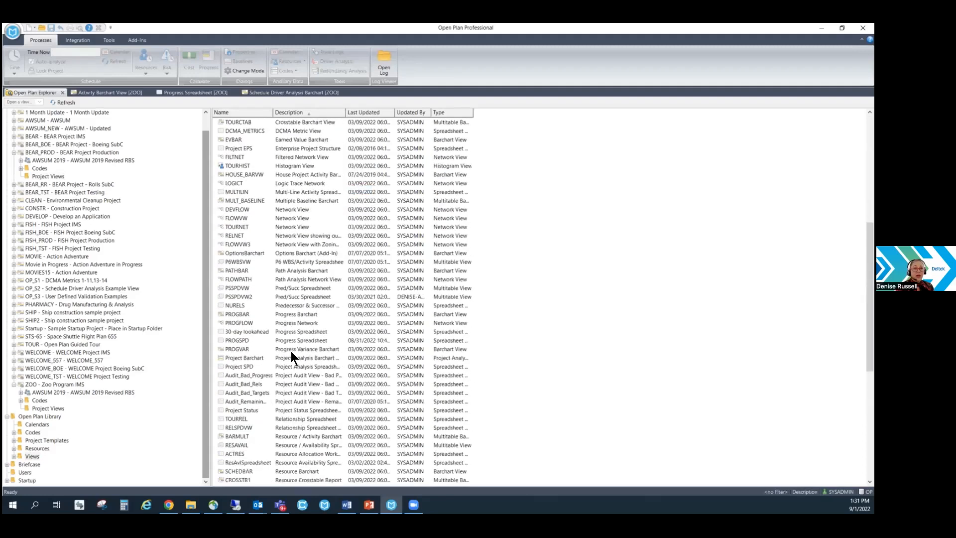
{"action": "scroll", "coordinate": [291, 352], "scroll_direction": "down", "scroll_amount": 10}
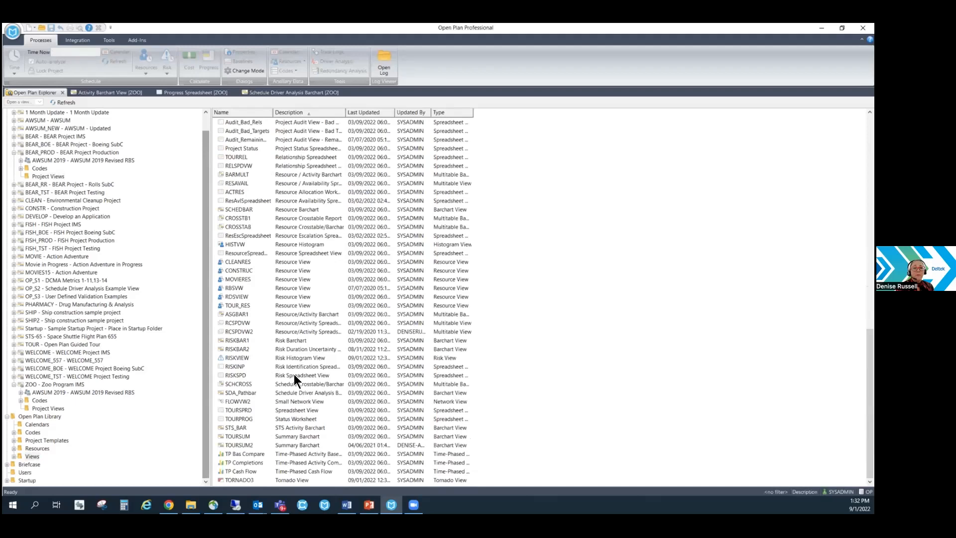
Open the library's Risk Histogram View (RISKVIEW) for the ZOO project.
{"action": "double_click", "coordinate": [291, 357]}
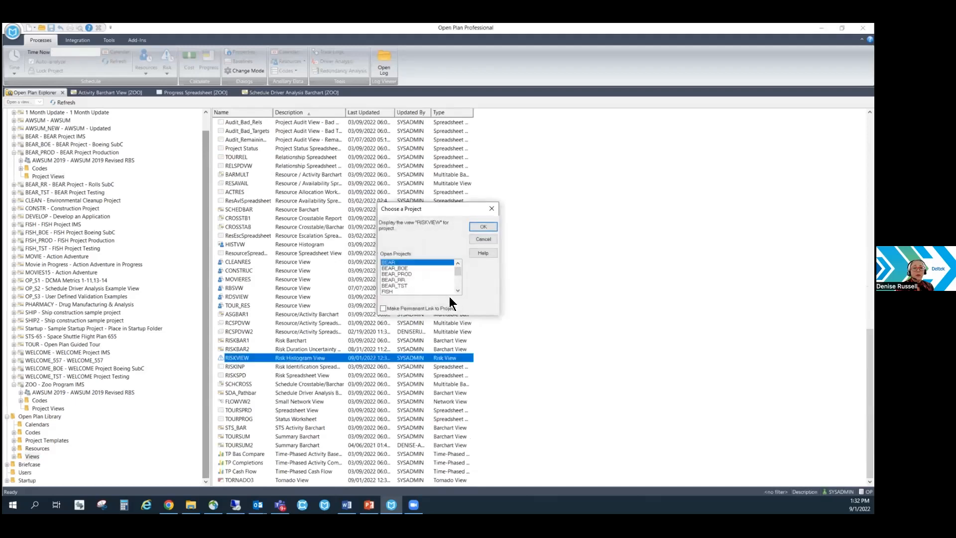
{"action": "left_click_drag", "start_coordinate": [459, 275], "coordinate": [456, 289]}
{"action": "left_click", "coordinate": [413, 290]}
{"action": "left_click", "coordinate": [492, 226]}
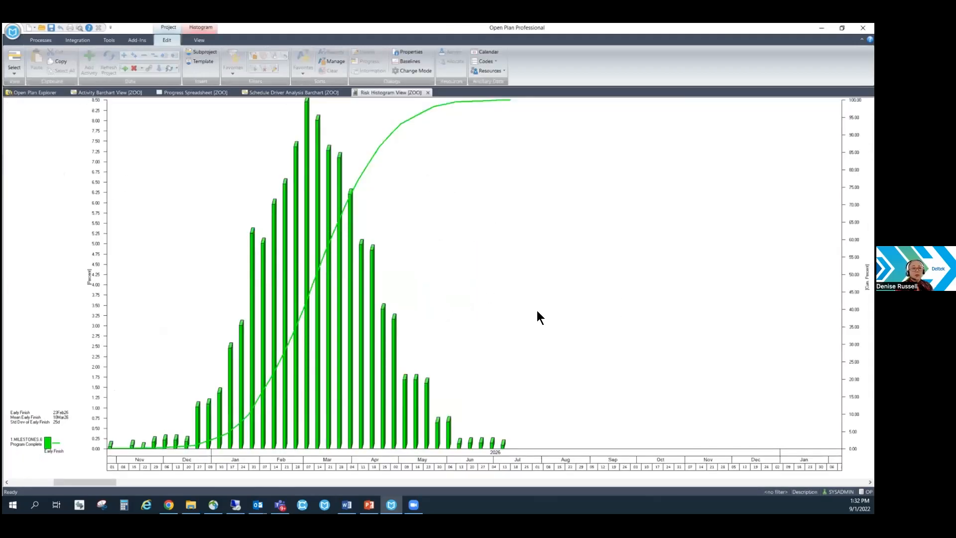
Change the risk histogram's key activity to the Critical Design Review milestone.
{"action": "right_click", "coordinate": [515, 244]}
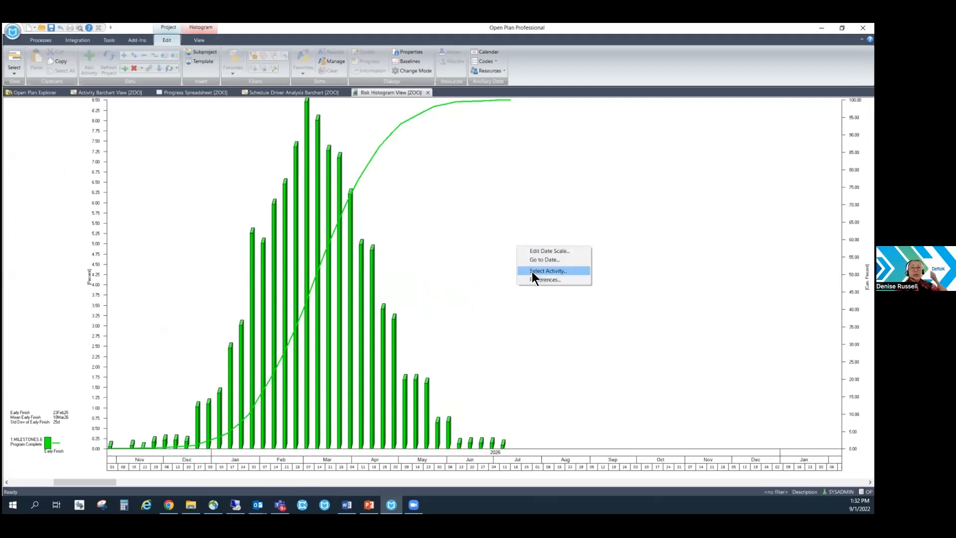
{"action": "left_click", "coordinate": [531, 271]}
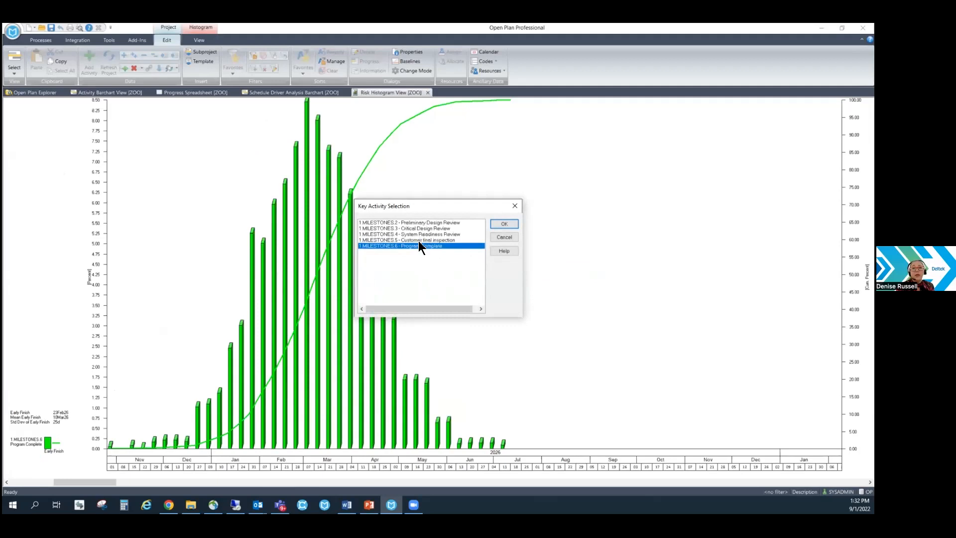
{"action": "left_click", "coordinate": [415, 228]}
{"action": "left_click", "coordinate": [496, 224]}
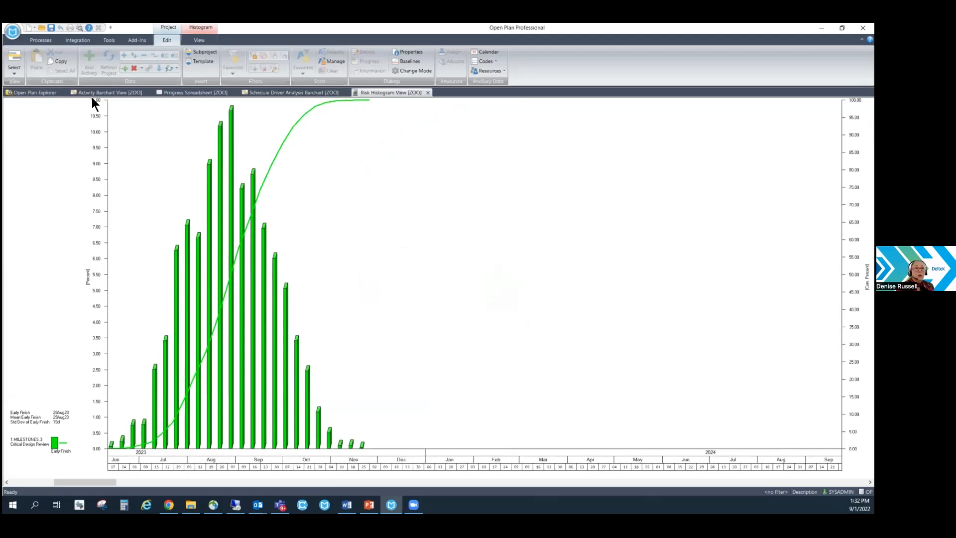
Open the library's Tornado View (TORNADO3) for the ZOO project and review the activities' schedule sensitivity.
{"action": "left_click", "coordinate": [42, 91]}
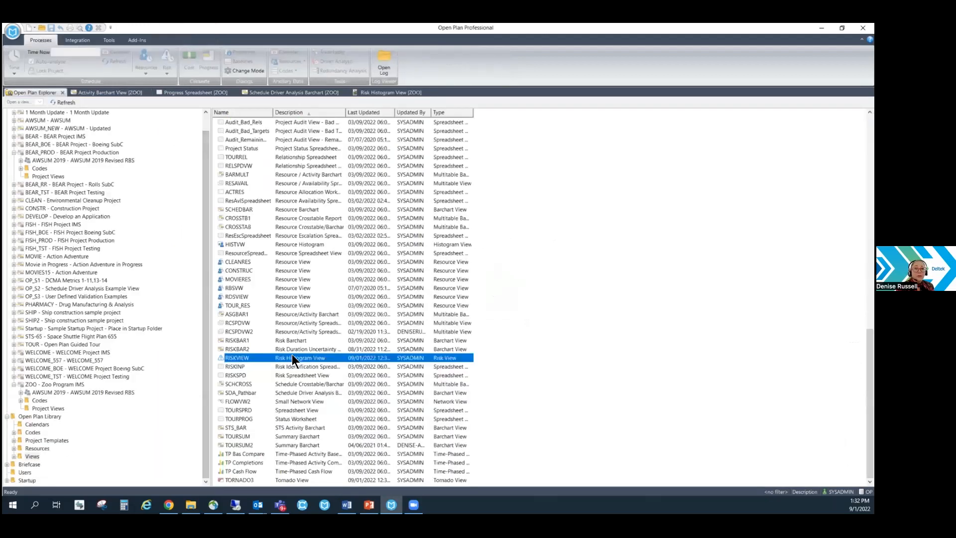
{"action": "double_click", "coordinate": [292, 479]}
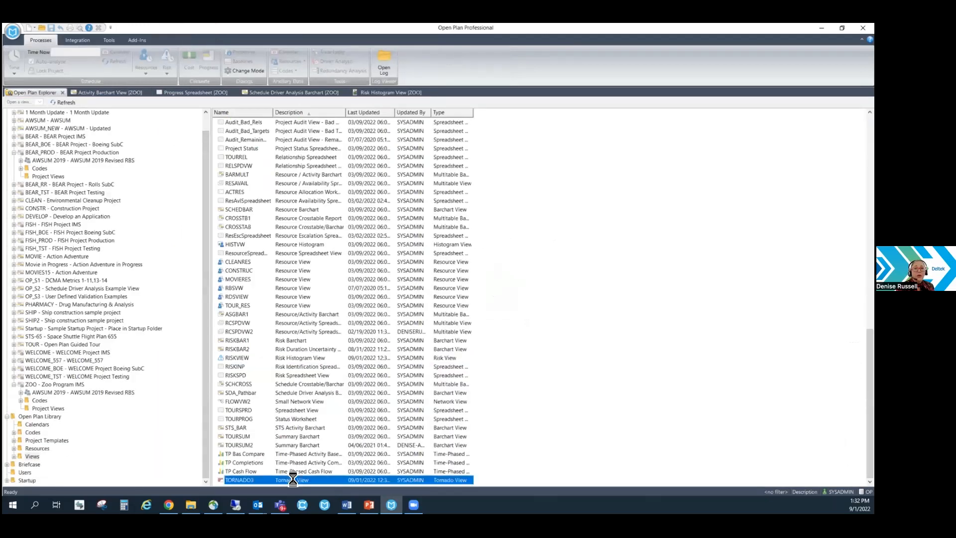
{"action": "scroll", "coordinate": [458, 274], "scroll_direction": "down", "scroll_amount": 3}
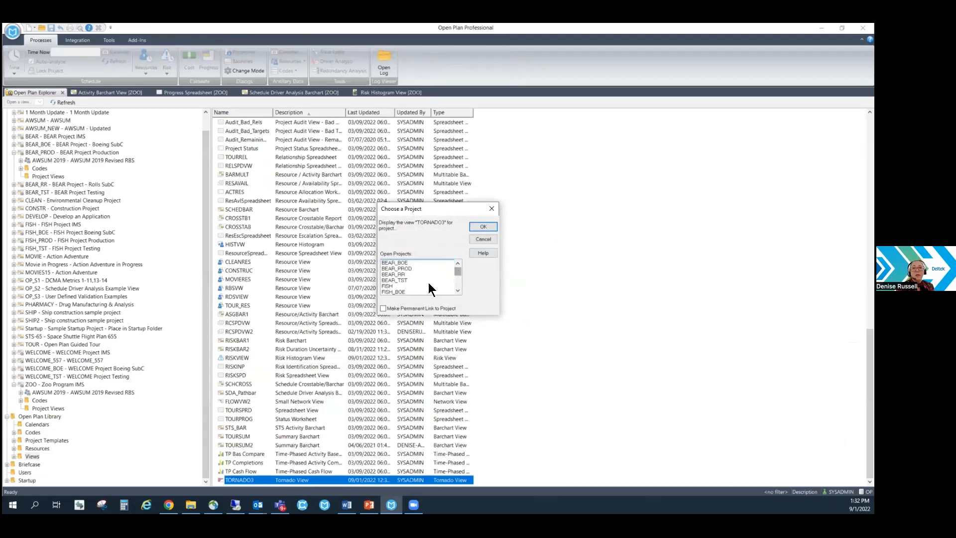
{"action": "left_click", "coordinate": [421, 289]}
{"action": "left_click", "coordinate": [482, 226]}
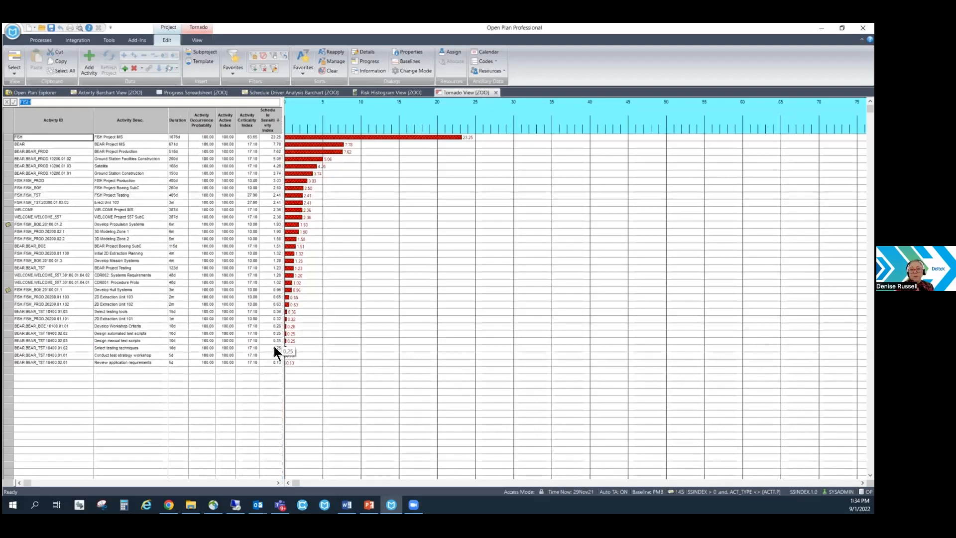
{"action": "left_click", "coordinate": [242, 372]}
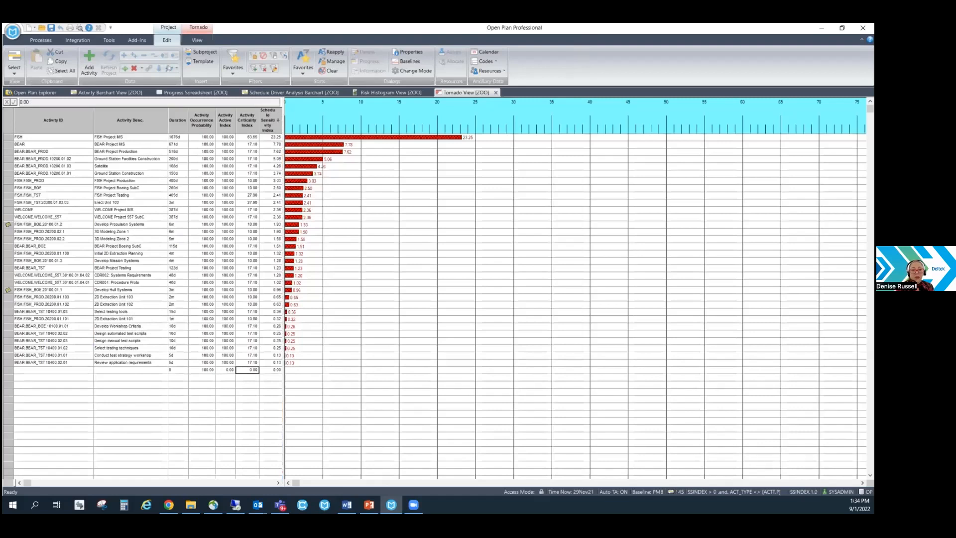
Switch to the PowerPoint presentation, start the slide show and advance past the Demonstration slide to the Deltek ProjectCon slide.
{"action": "key", "text": "alt+Tab"}
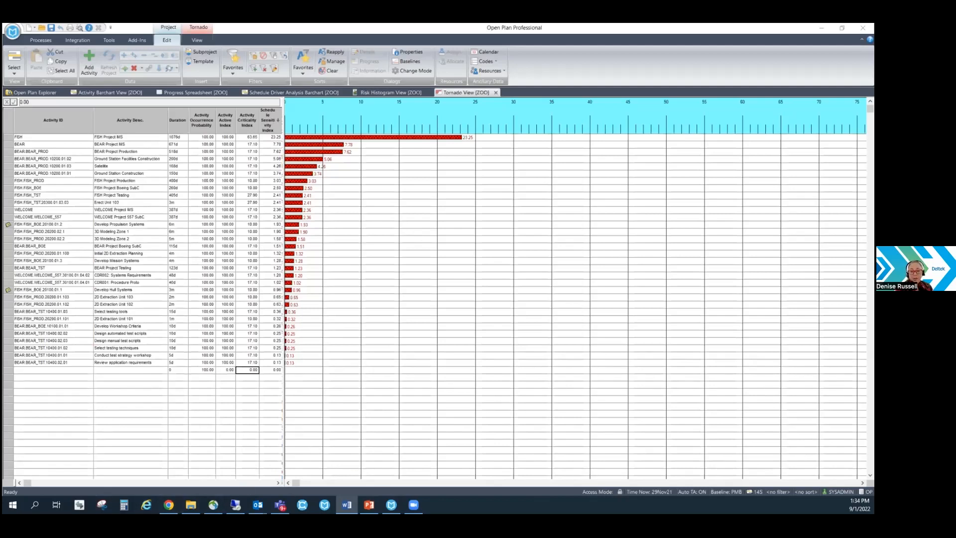
{"action": "left_click", "coordinate": [369, 504]}
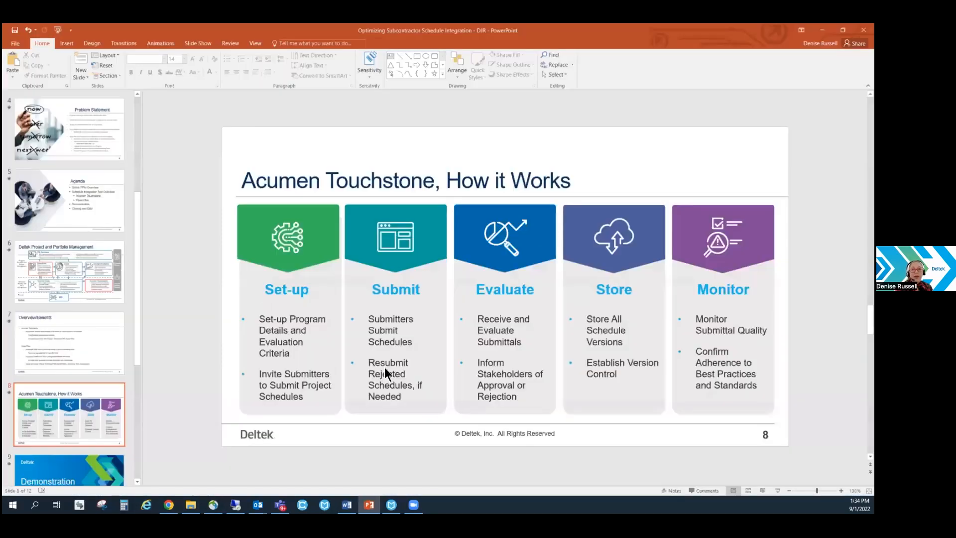
{"action": "left_click", "coordinate": [778, 490]}
{"action": "key", "text": "Right"}
{"action": "key", "text": "Right"}
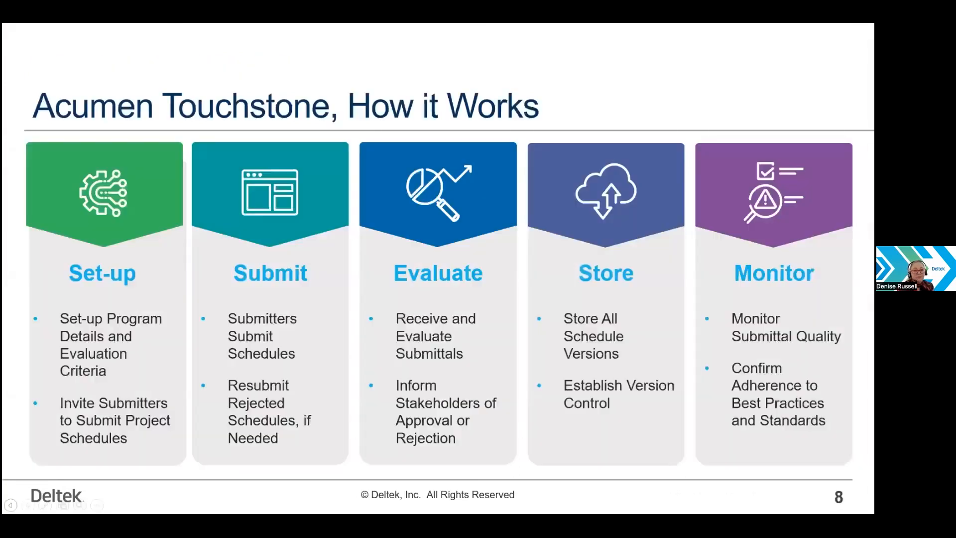
{"action": "key", "text": "Right"}
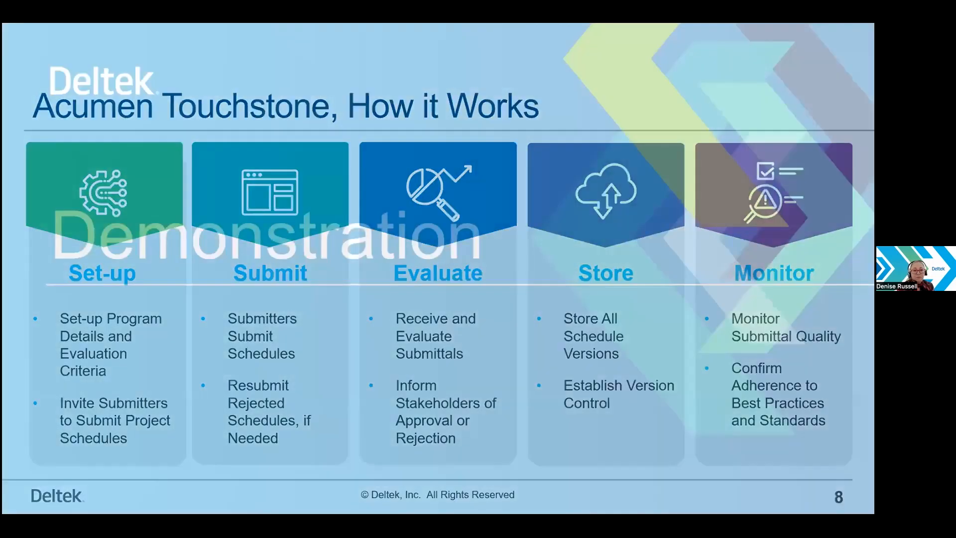
{"action": "key", "text": "Right"}
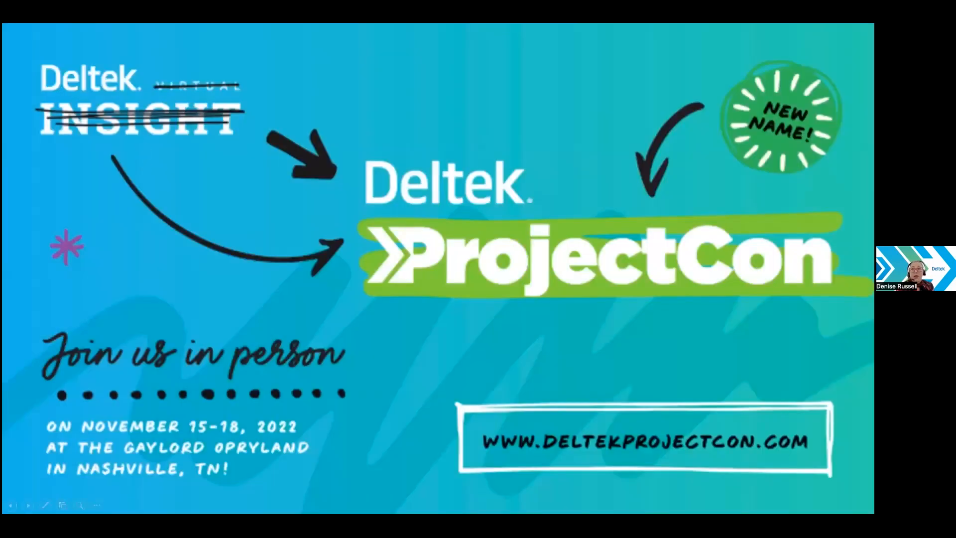